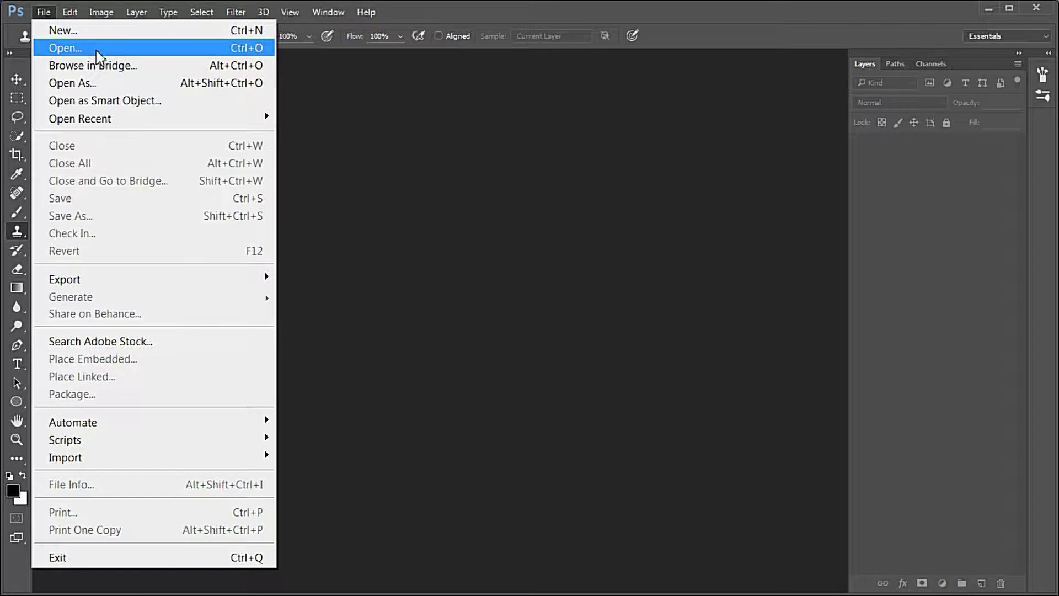
Open Bruce_Willis_by_Gage_Skidmore_2.jpg and duplicate its Background layer.
click(97, 53)
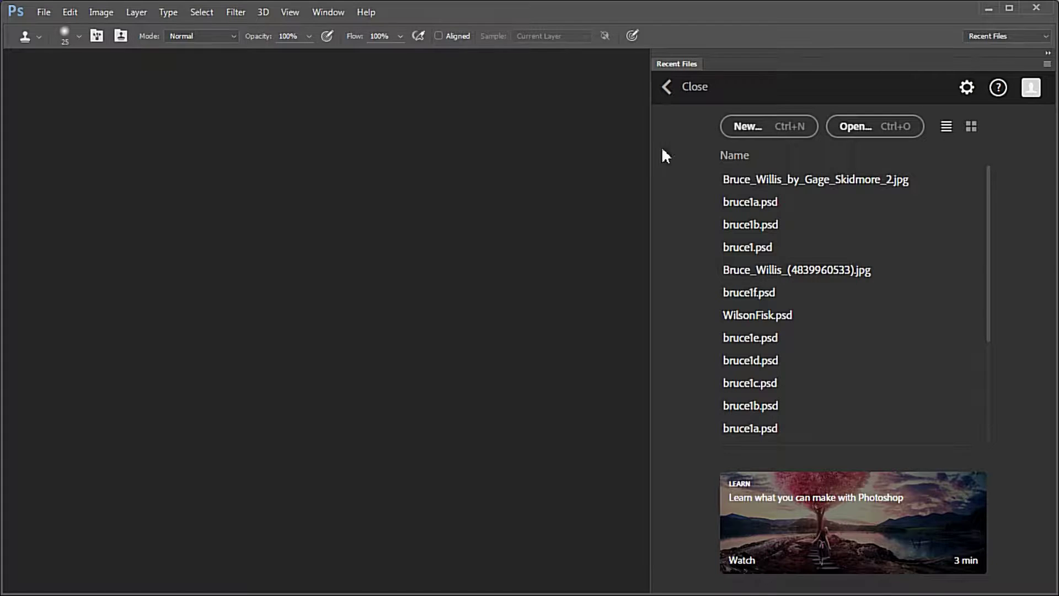
click(810, 183)
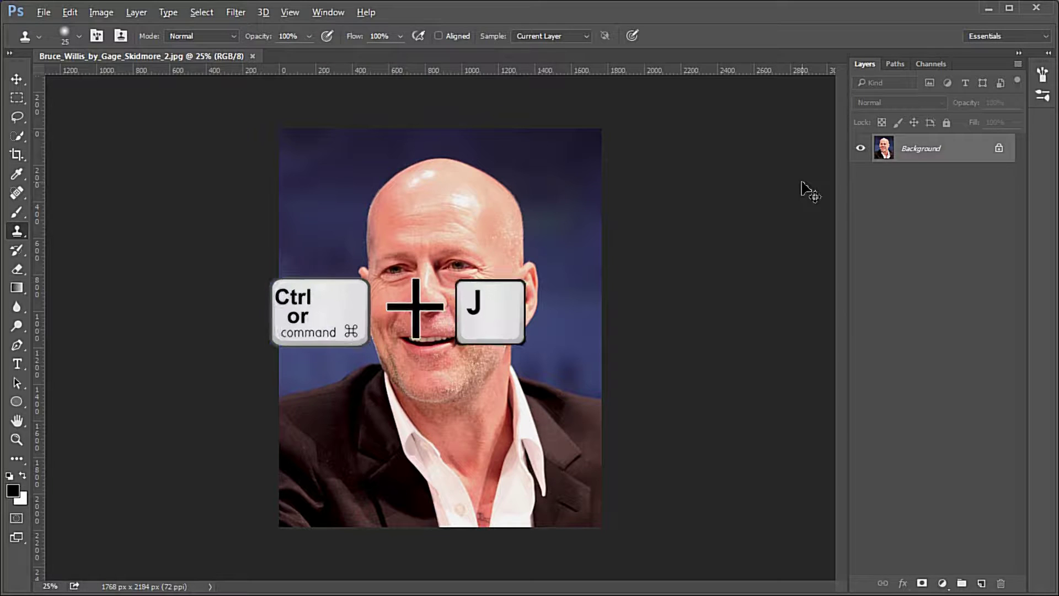
key(ctrl+j)
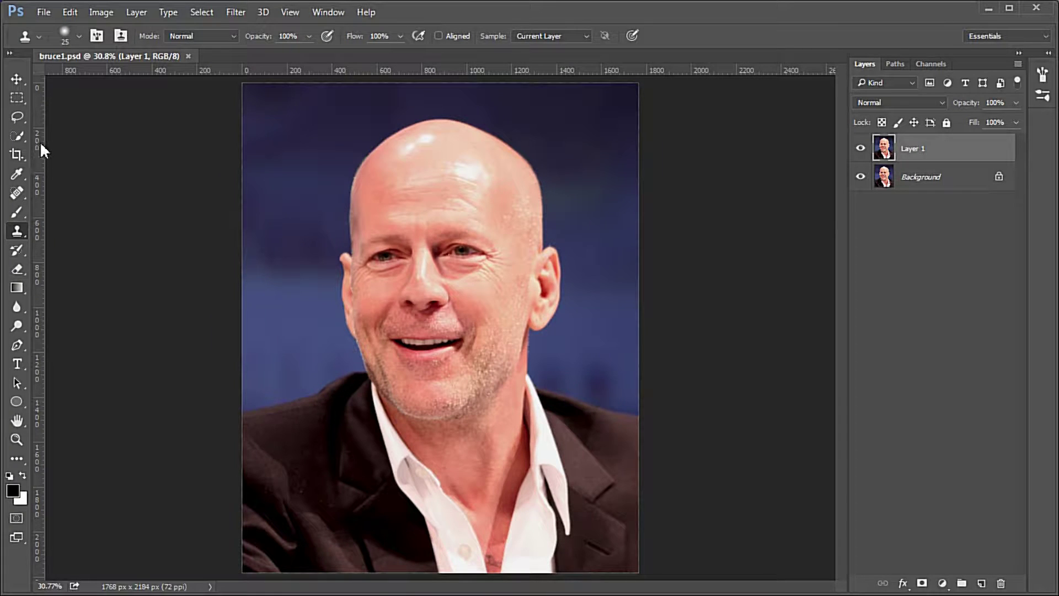
Select the man's head, face and neck down to the open collar with the Quick Selection tool.
click(17, 135)
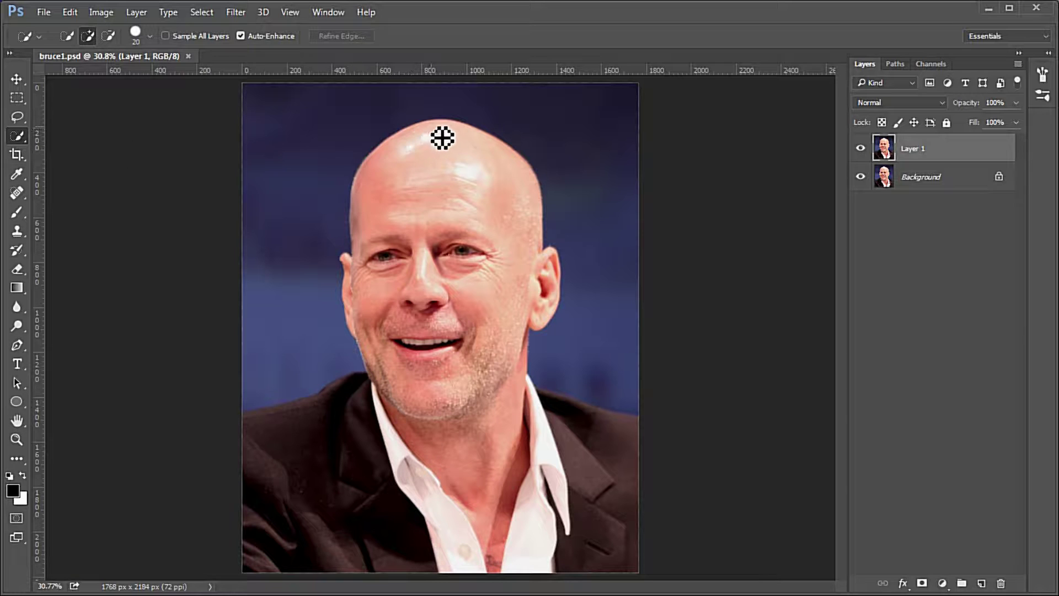
mouse_move(444, 134)
mouse_down()
mouse_move(442, 187)
mouse_move(479, 411)
mouse_up()
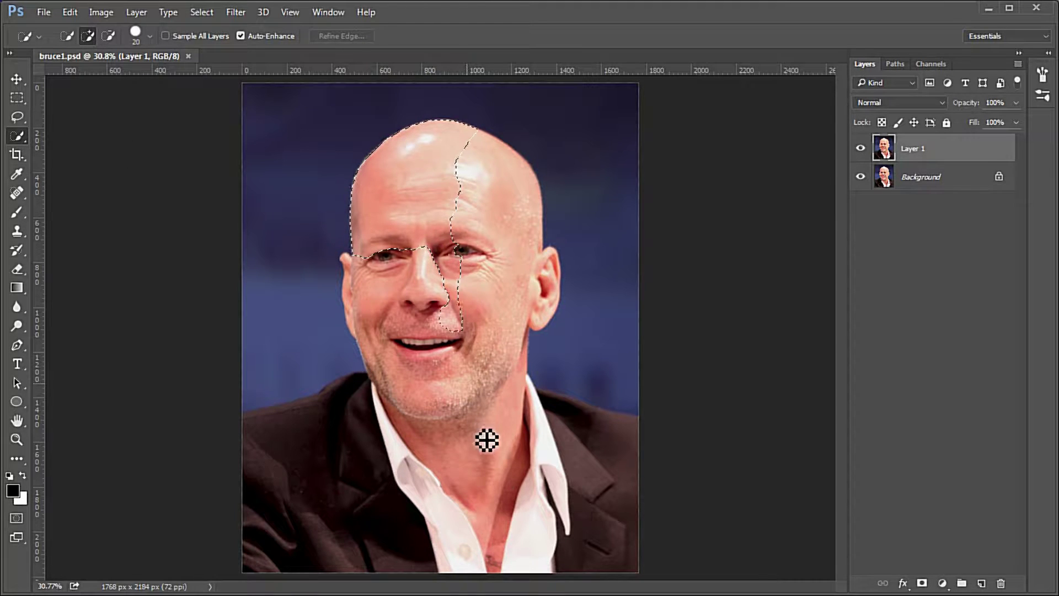
drag(498, 506, 508, 568)
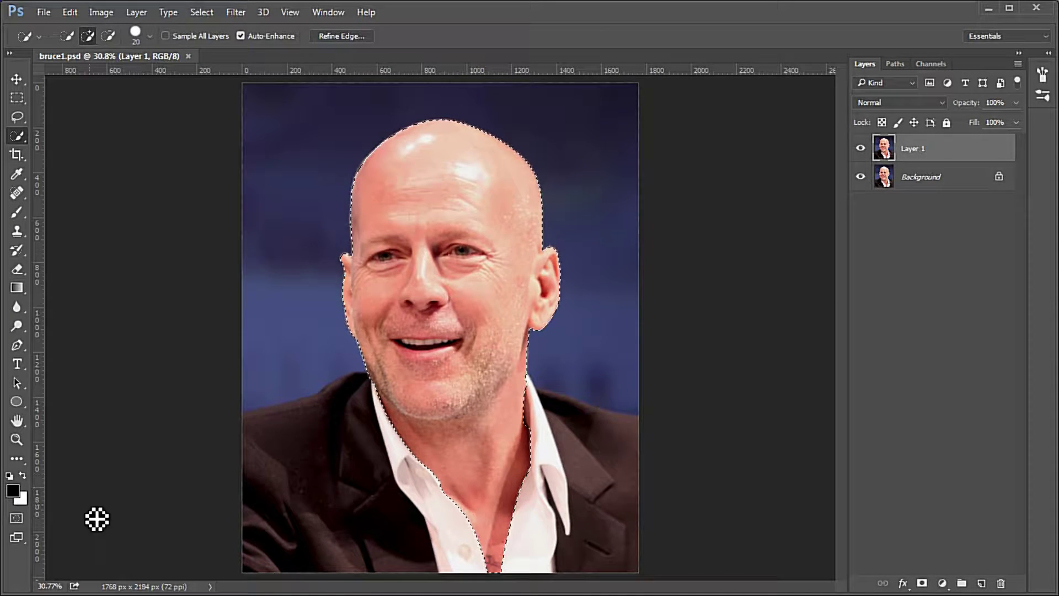
Refine the selection in Quick Mask mode by brushing black along the neck edge beside the shirt collar, and convert the mask back to a selection.
click(16, 517)
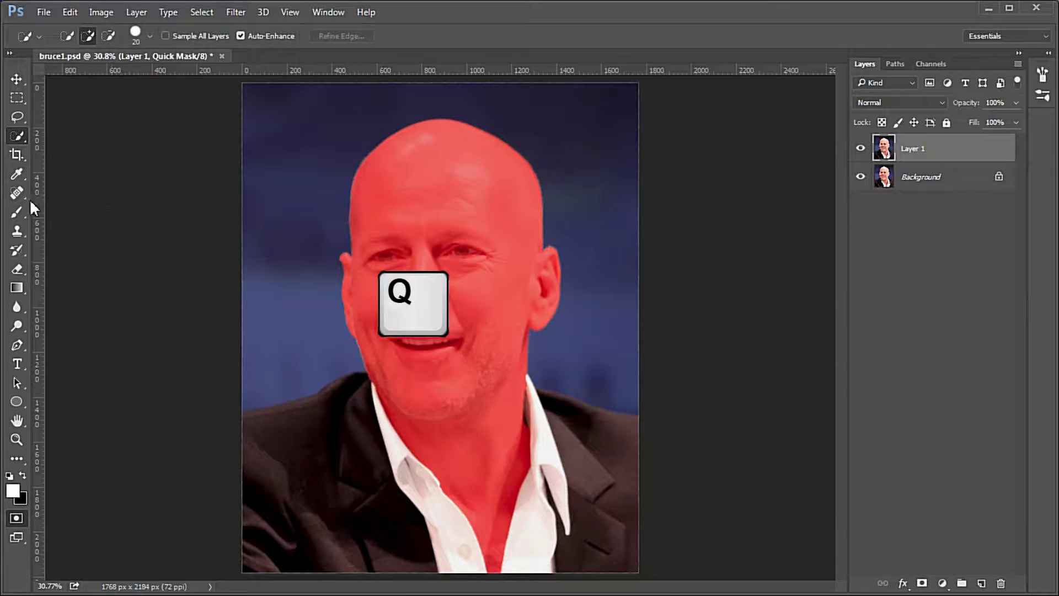
click(15, 215)
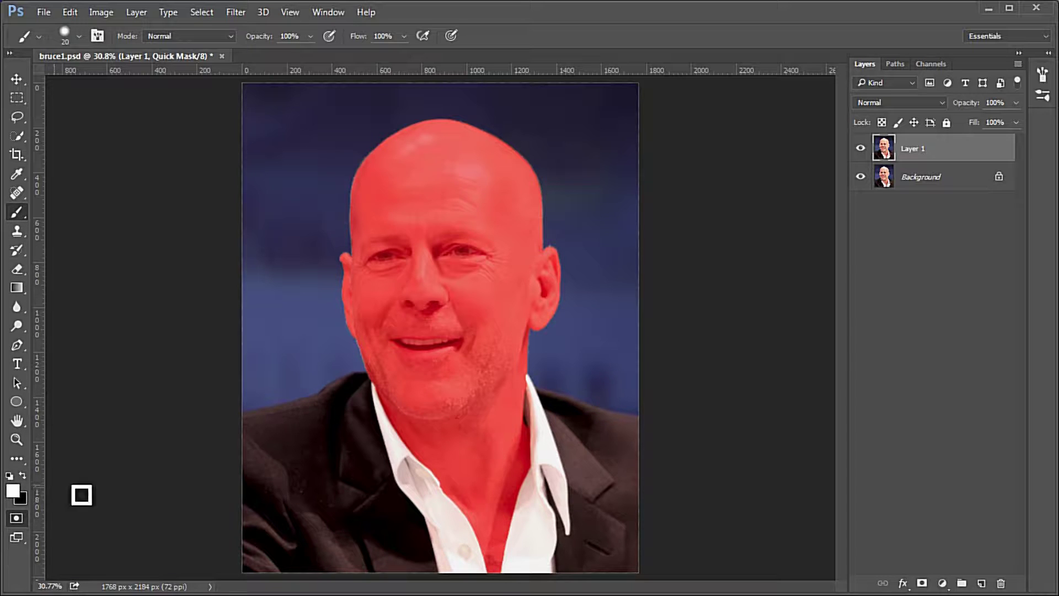
scroll(508, 488, up, 3)
scroll(536, 385, up, 5)
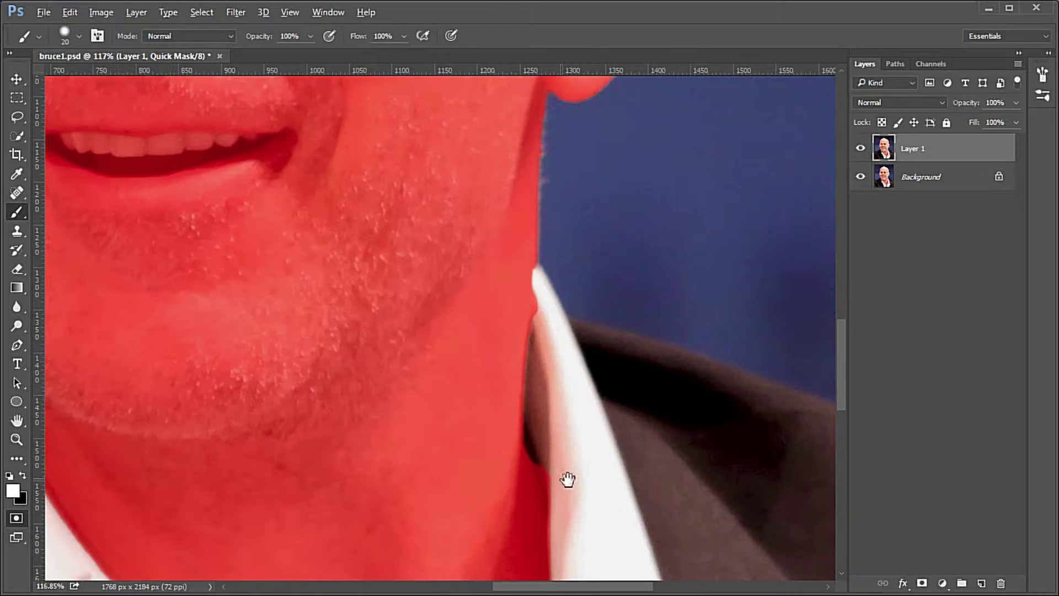
mouse_move(568, 479)
mouse_down()
mouse_move(598, 456)
mouse_move(610, 382)
mouse_up()
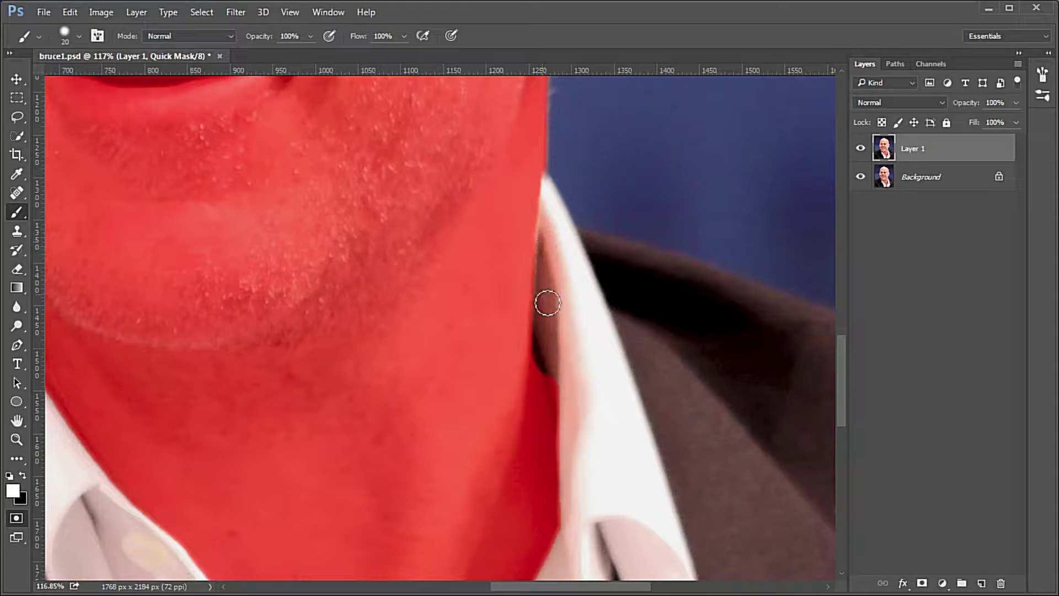
click(22, 474)
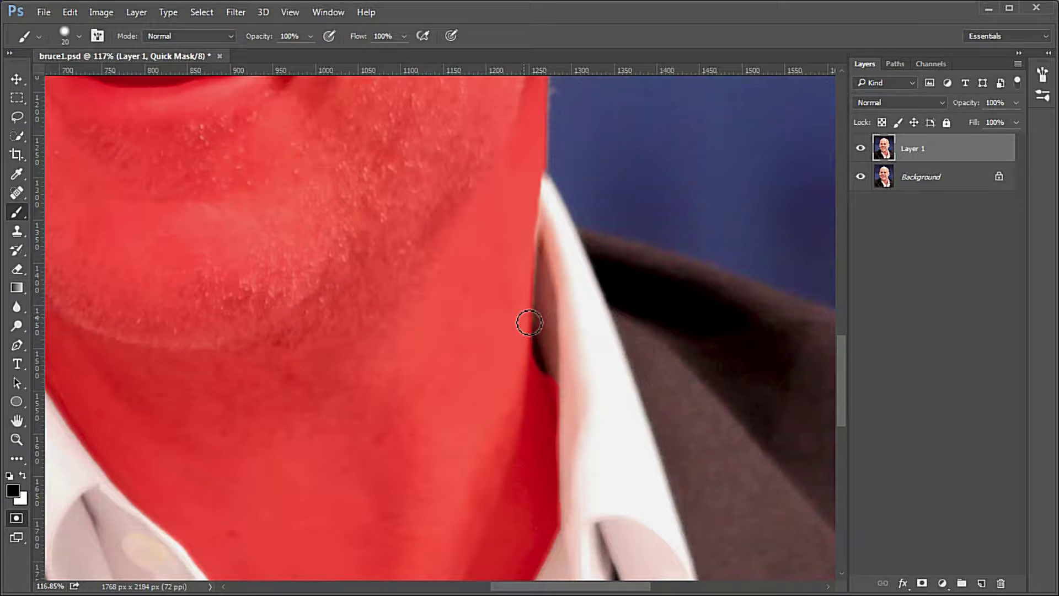
drag(536, 242, 539, 247)
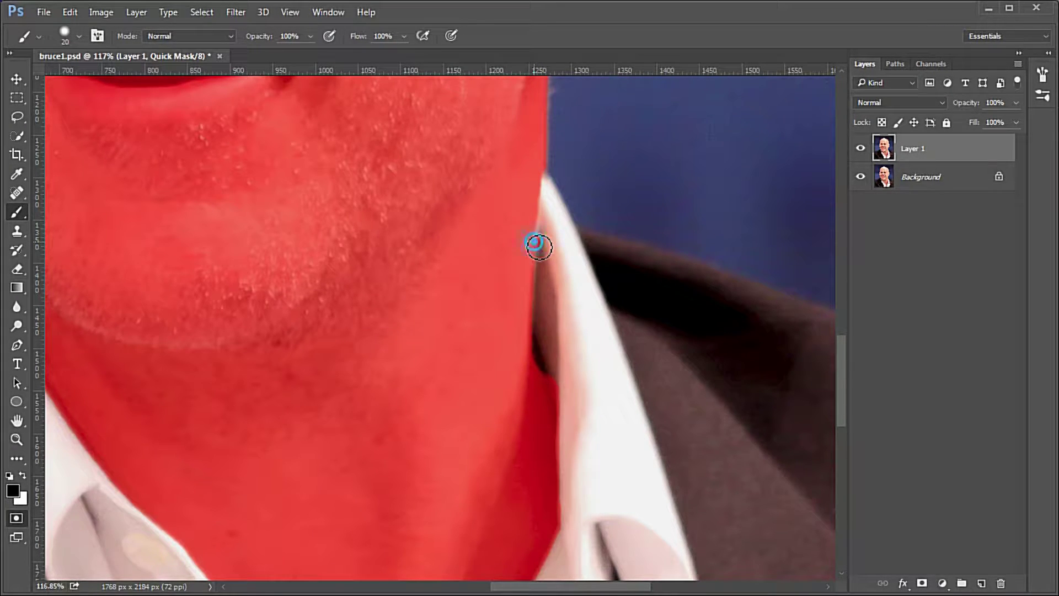
scroll(529, 325, up, 3)
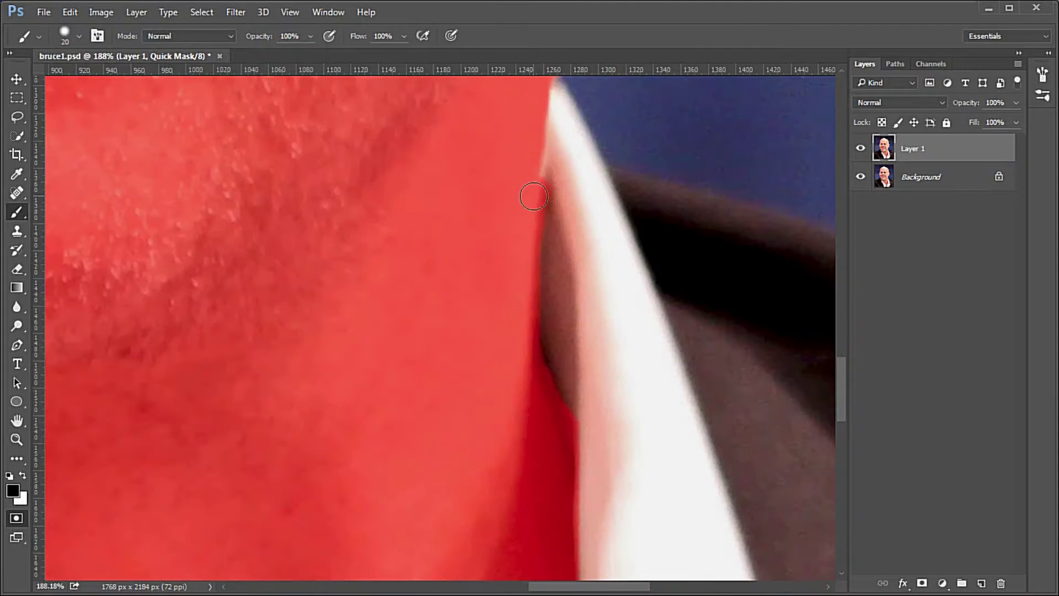
scroll(562, 446, down, 2)
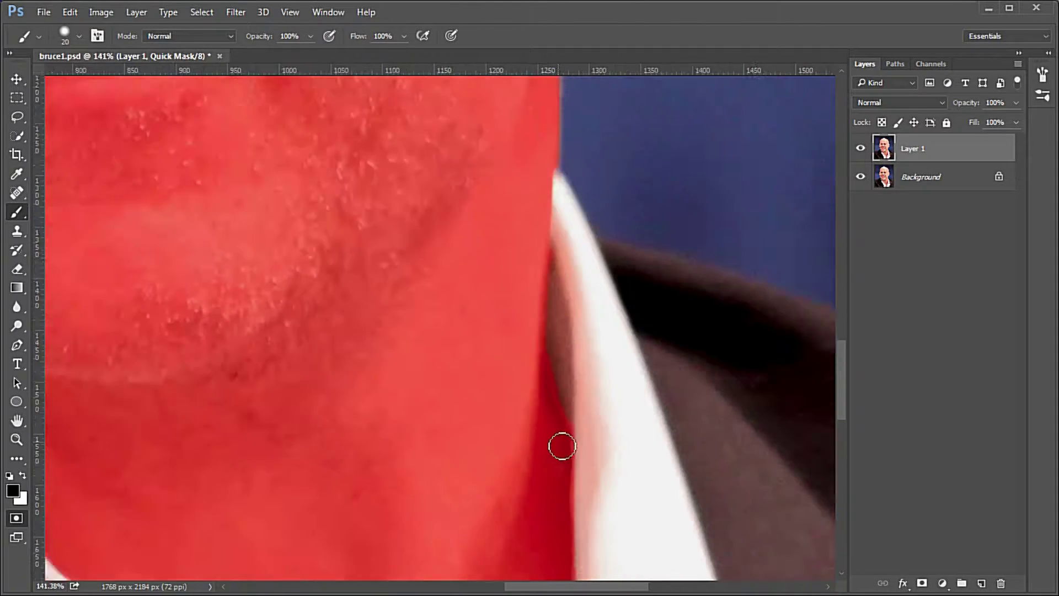
scroll(562, 447, down, 1)
key(q)
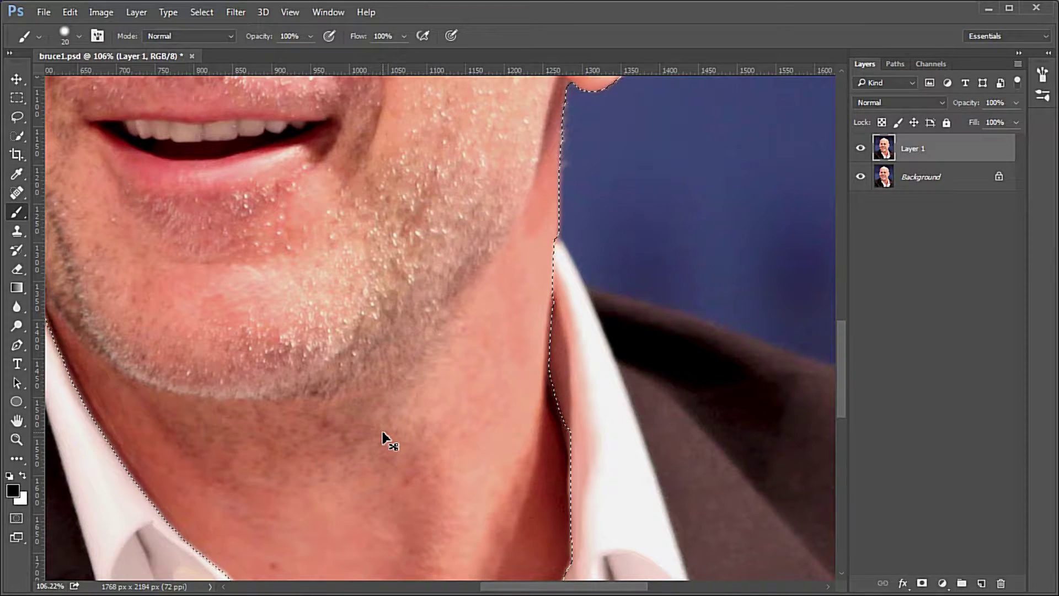
Copy the selected skin to its own layer and name that layer skin.
key(ctrl+j)
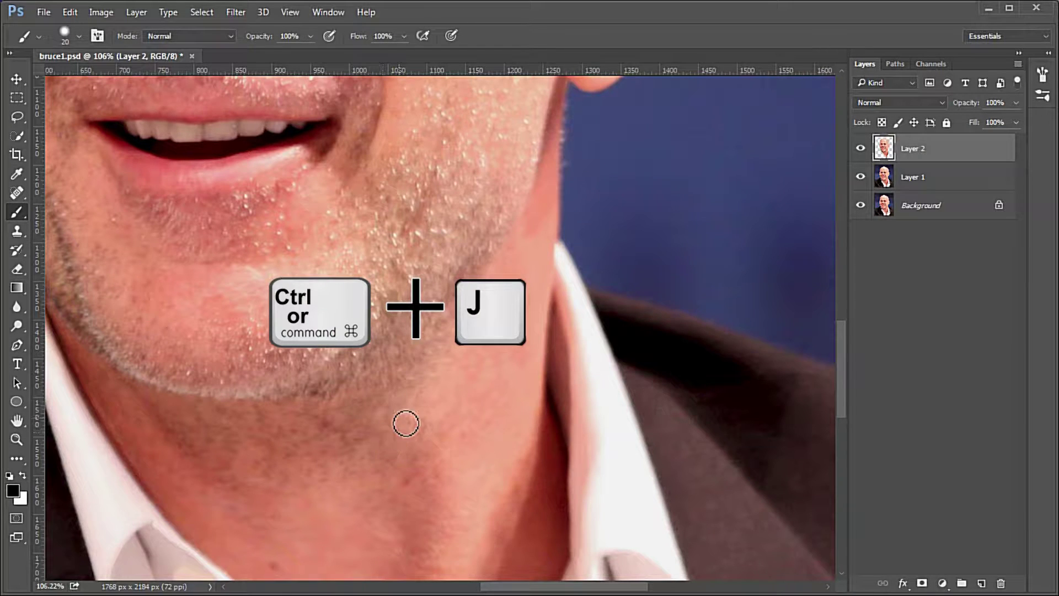
double_click(15, 418)
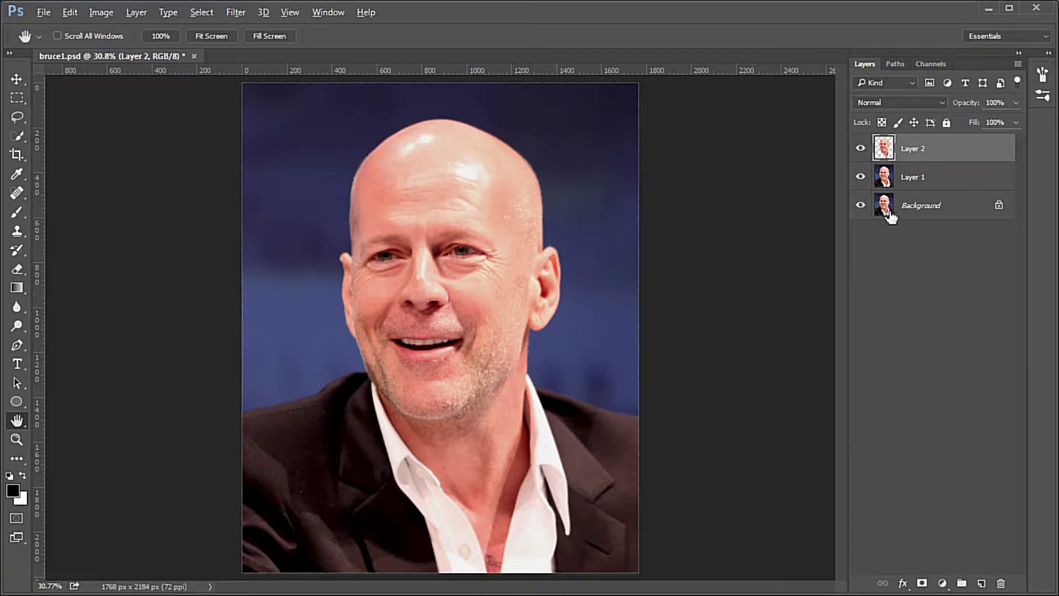
double_click(912, 154)
text(skin)
key(Return)
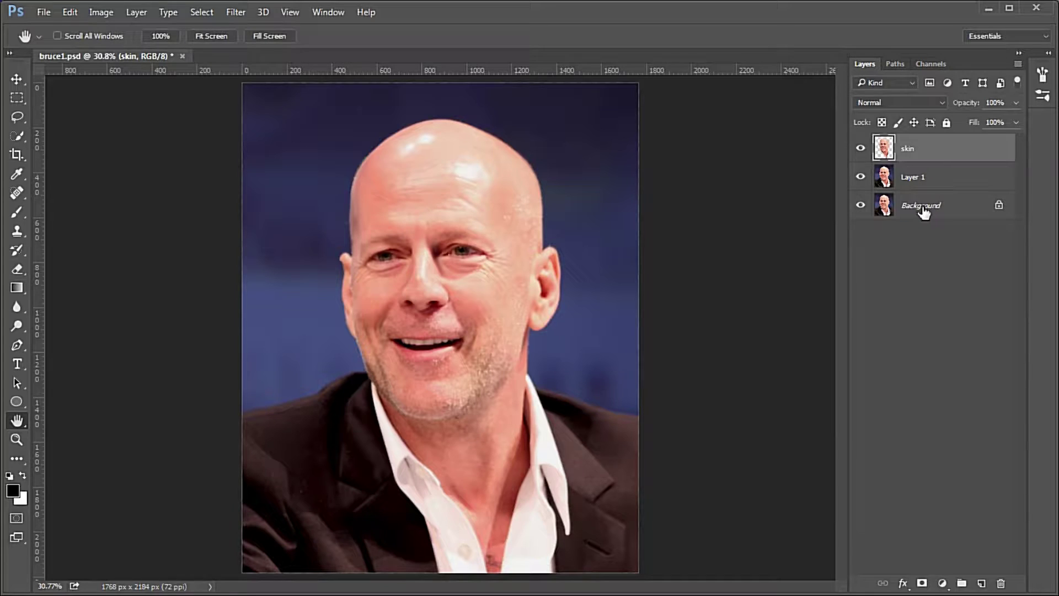
Hide the Background layer and add an empty layer named shine above the skin layer.
click(860, 205)
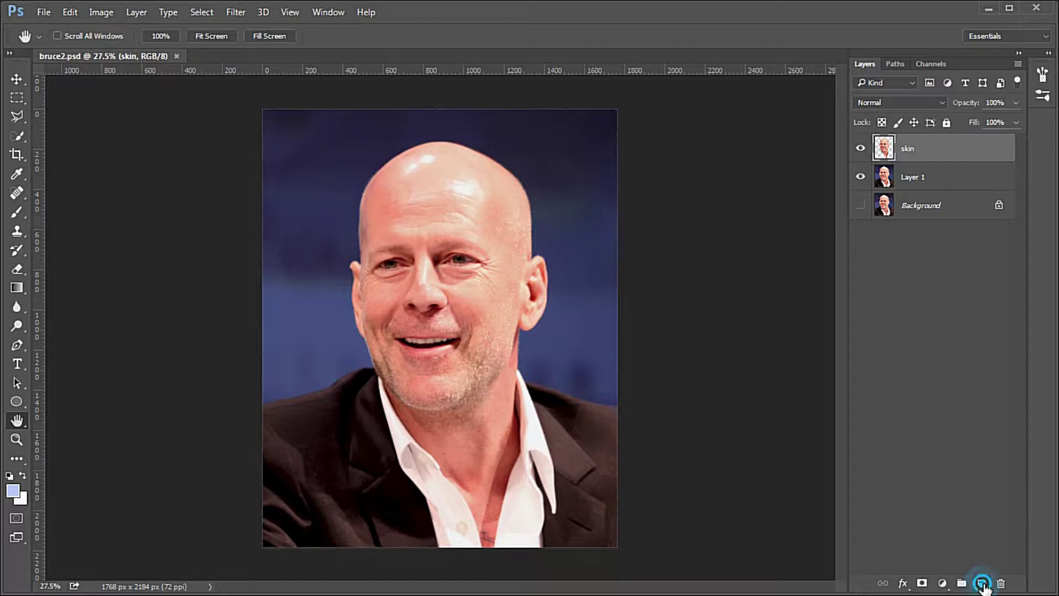
click(981, 584)
double_click(911, 149)
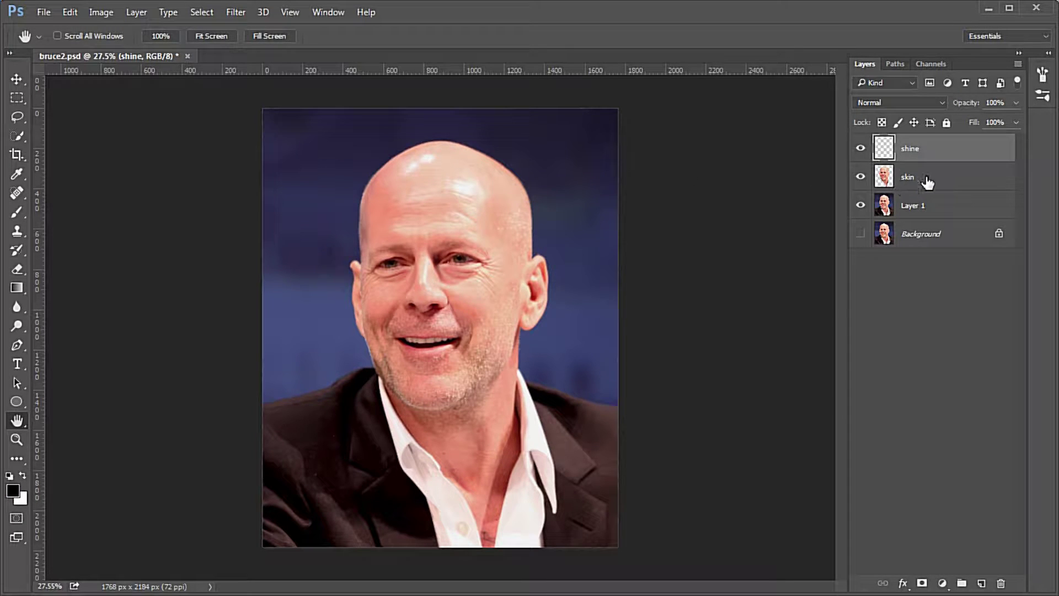
Load the skin layer's outline as a selection and set Color Range to pick its Highlights.
click(926, 181)
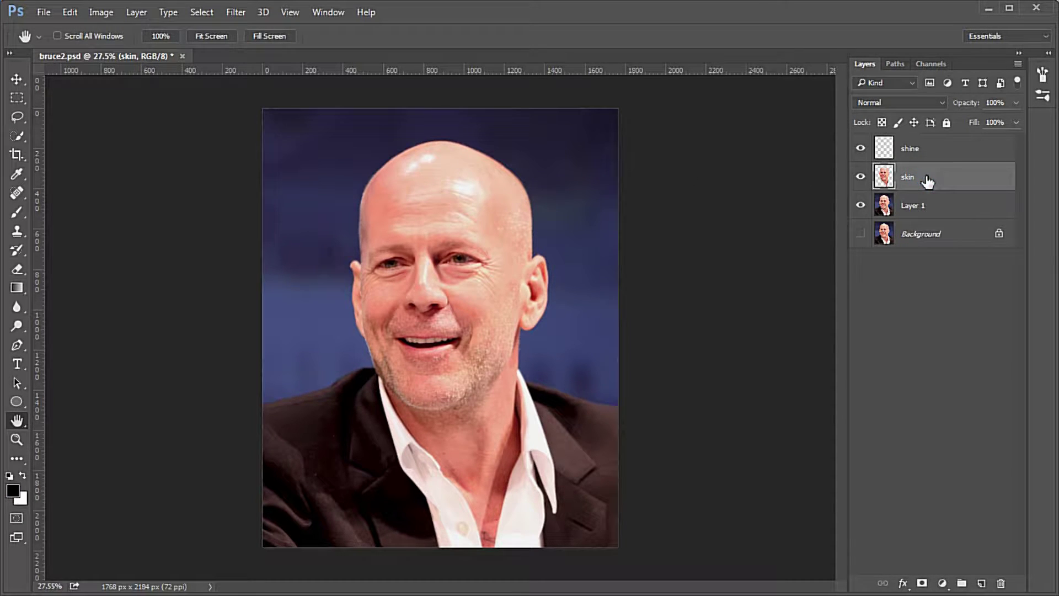
ctrl+click(886, 179)
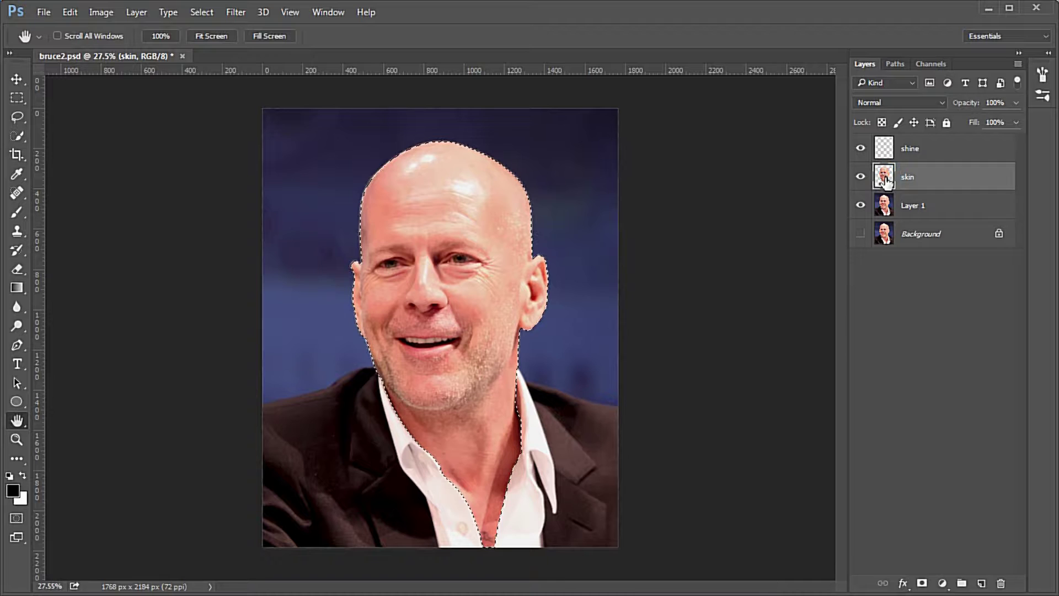
click(202, 12)
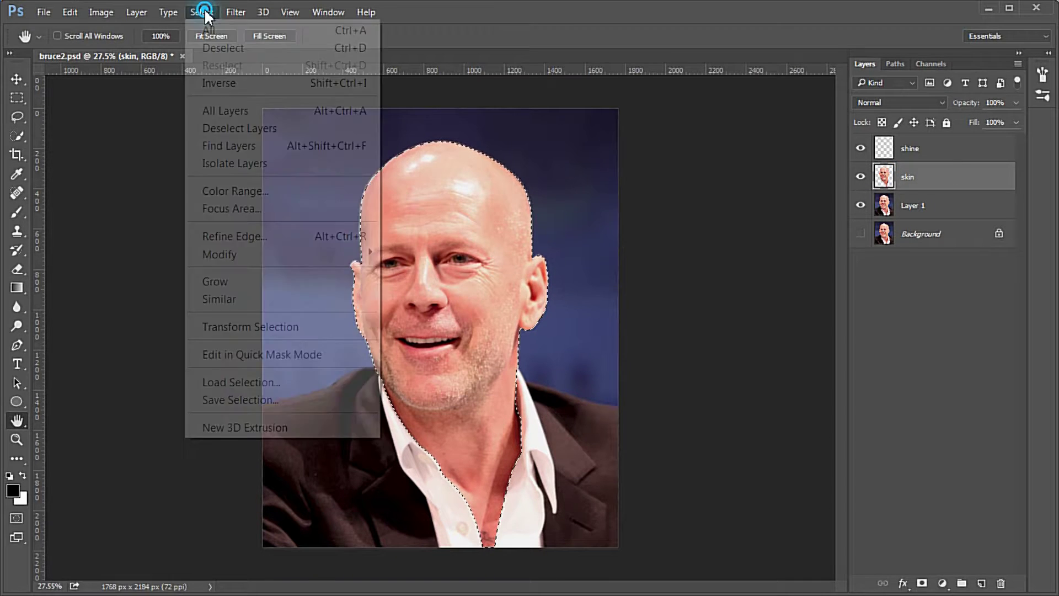
click(277, 193)
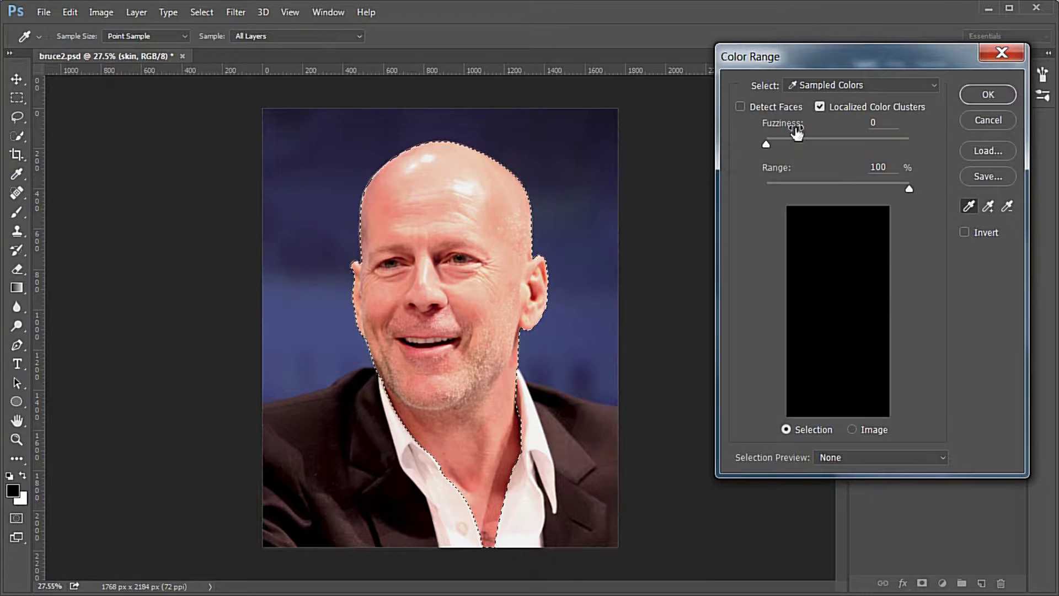
click(872, 84)
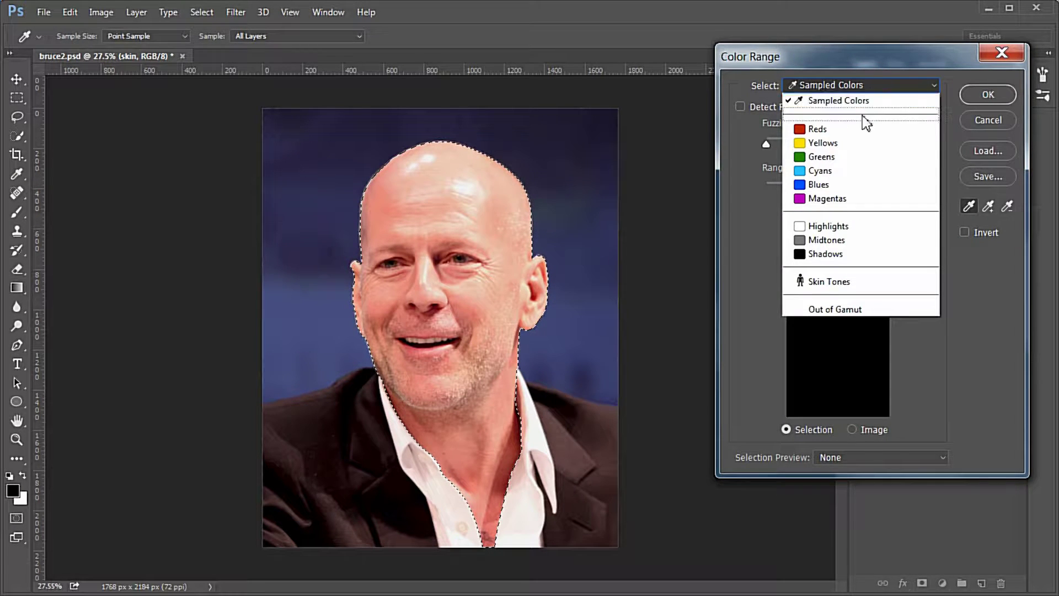
click(854, 225)
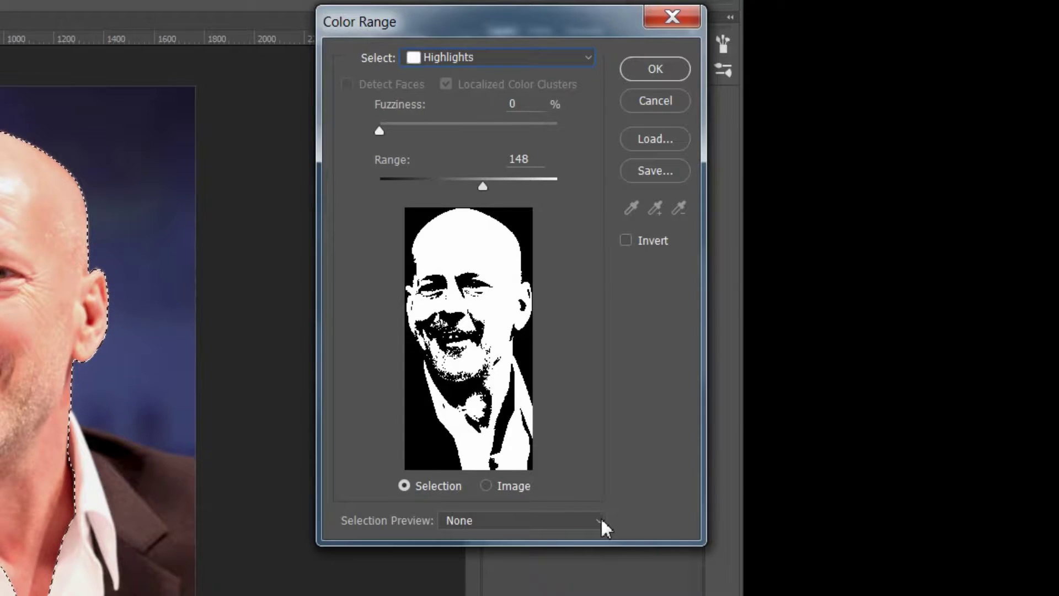
Preview the Color Range as Black Matte, set its range to 217 and apply the selection.
click(601, 520)
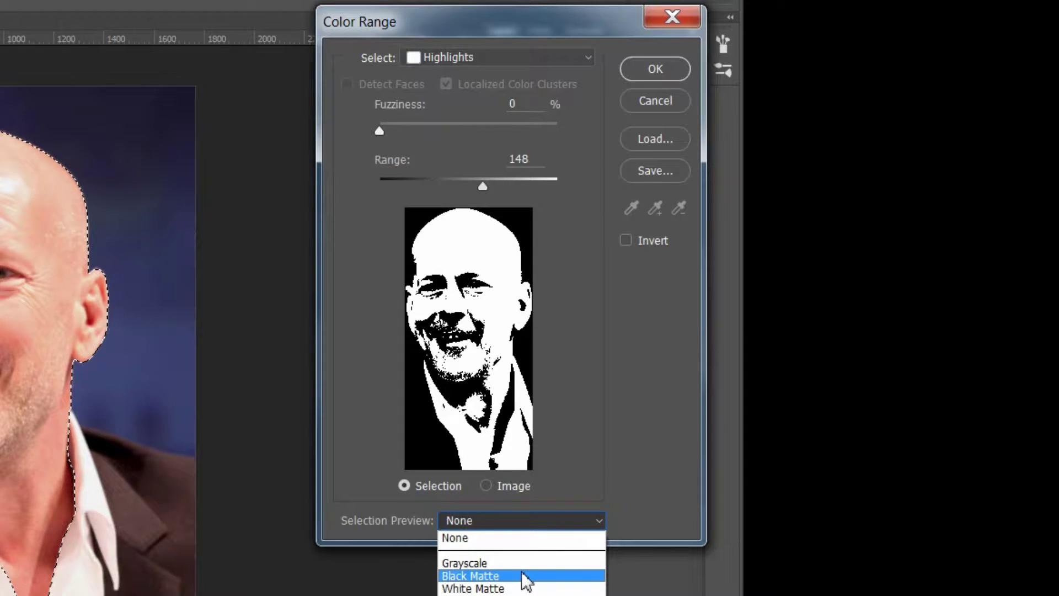
click(523, 576)
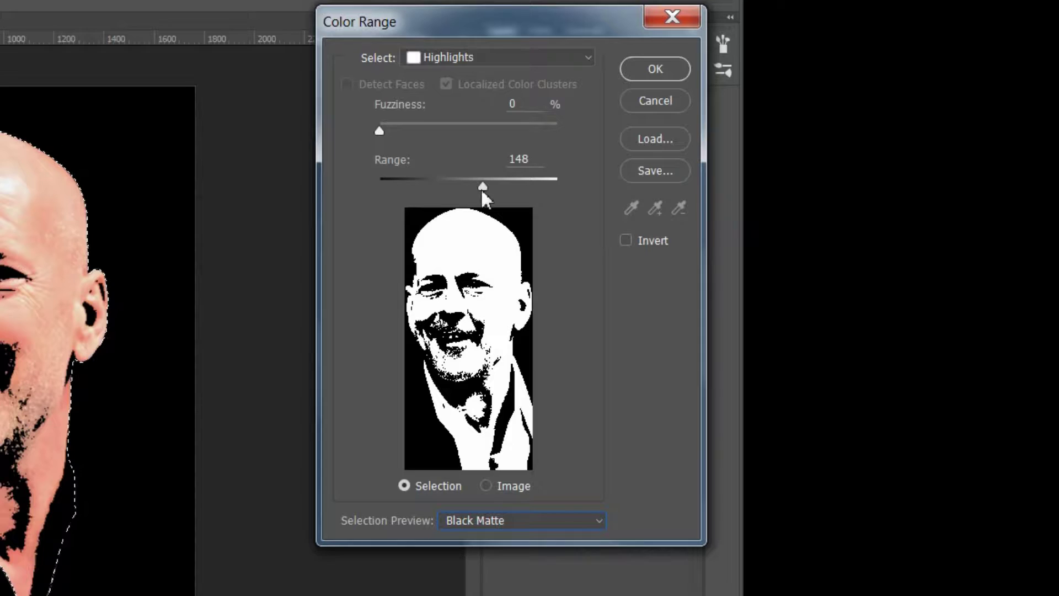
drag(482, 188, 530, 186)
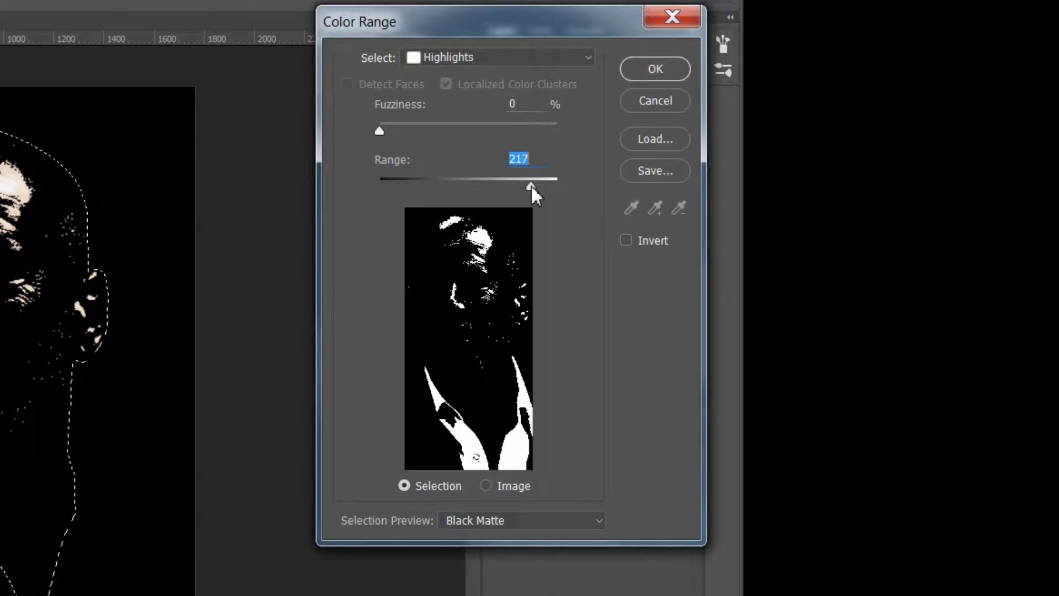
click(659, 71)
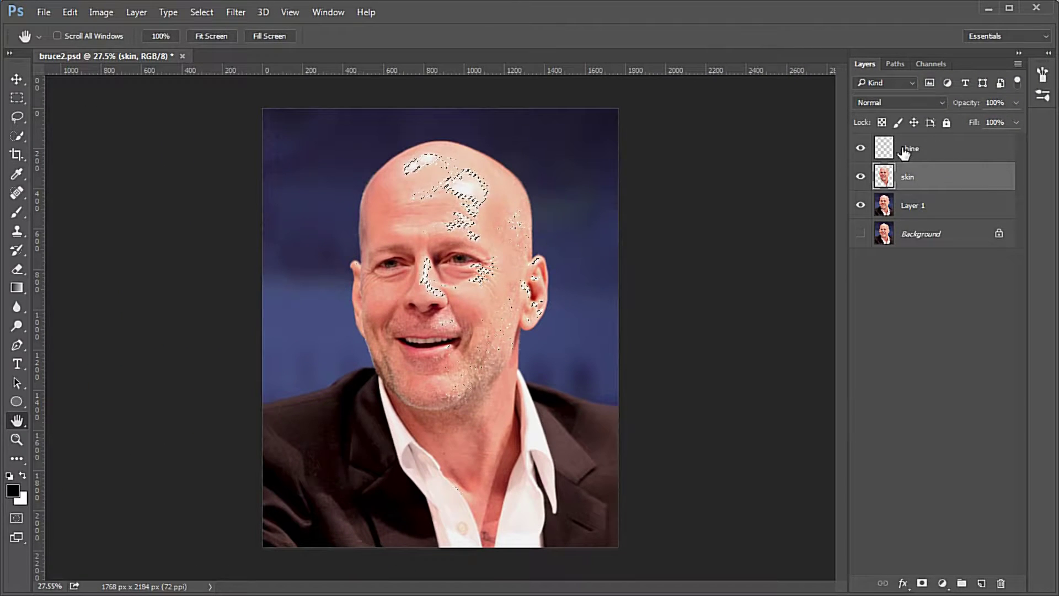
Set the foreground color to #b8caf5 and fill the highlight selection with it on the shine layer.
click(957, 154)
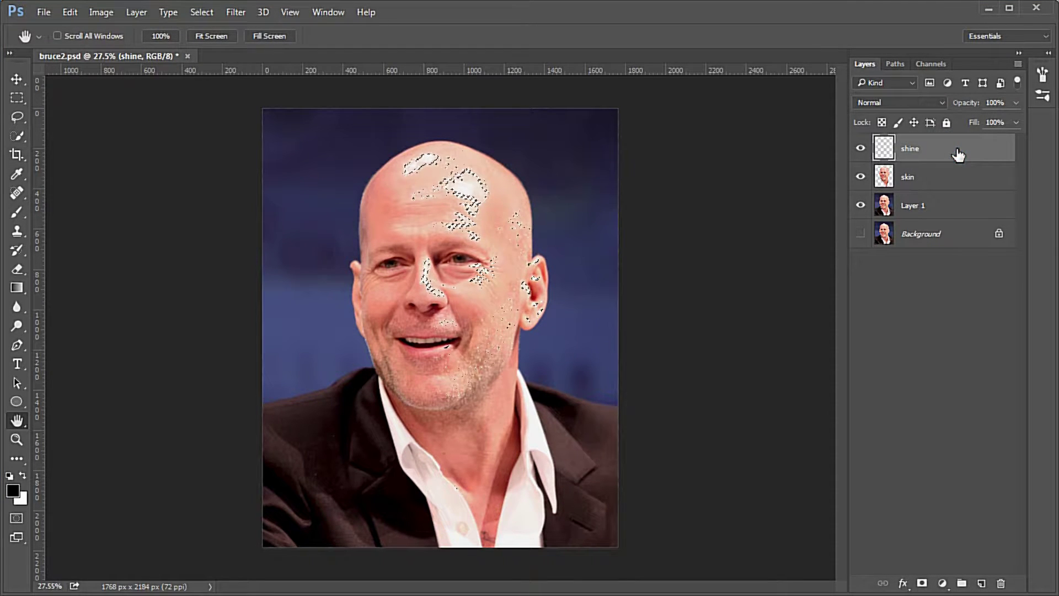
click(14, 493)
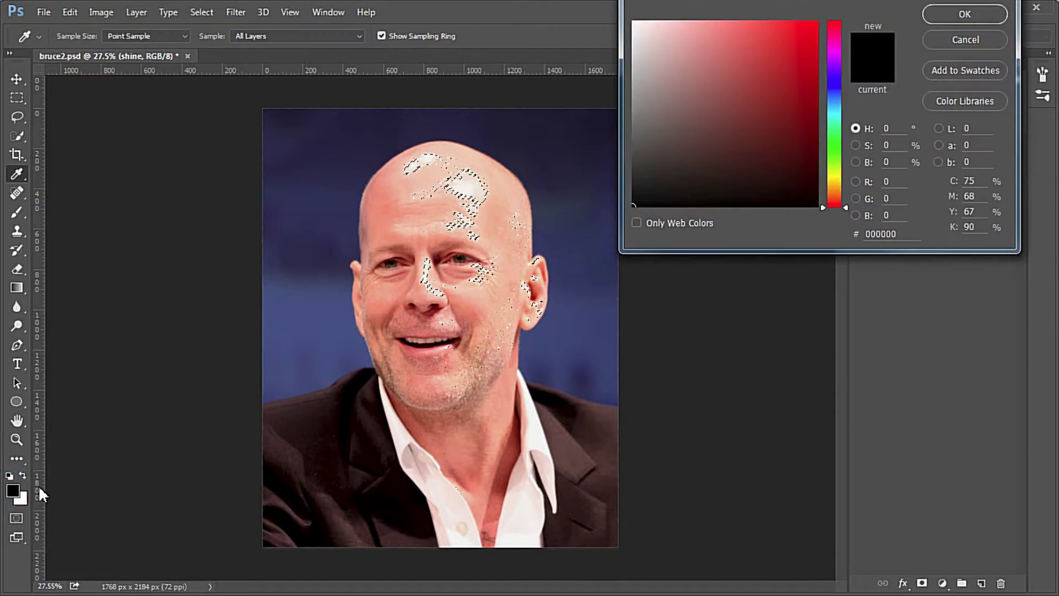
drag(805, 1, 782, 49)
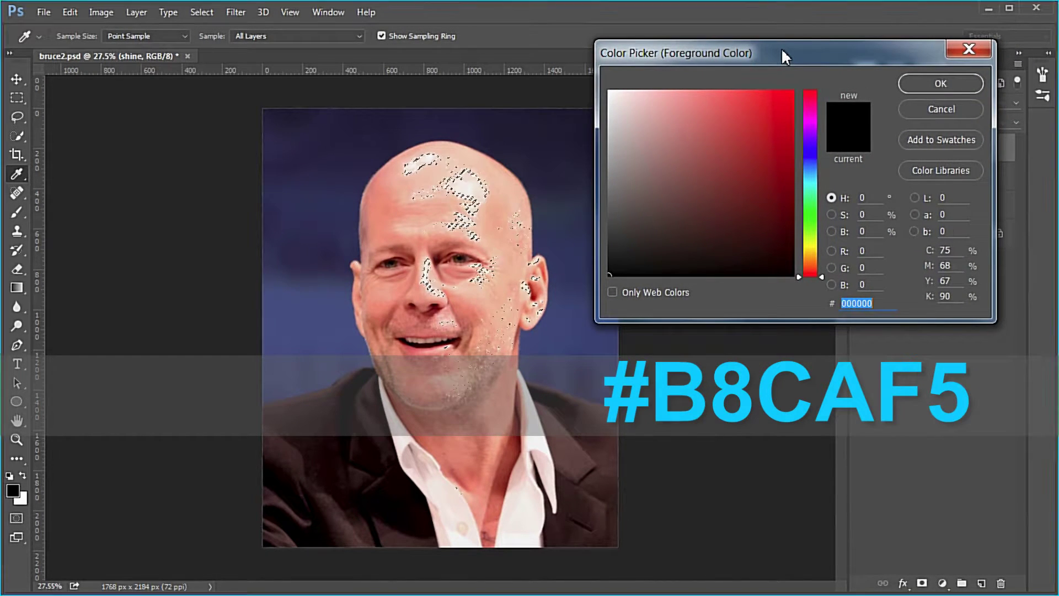
text(b8caf5)
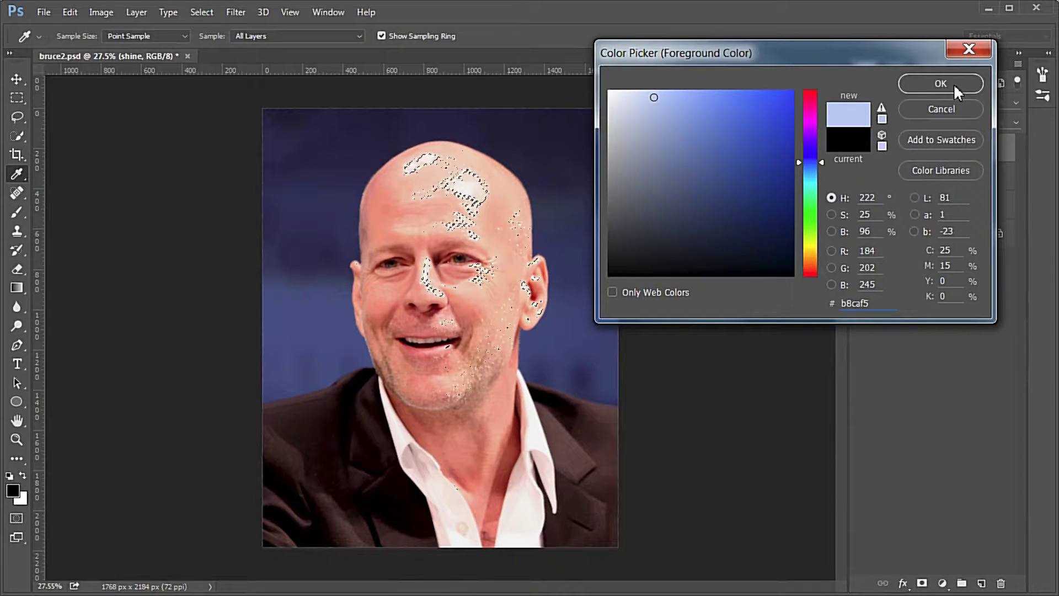
click(955, 84)
key(h)
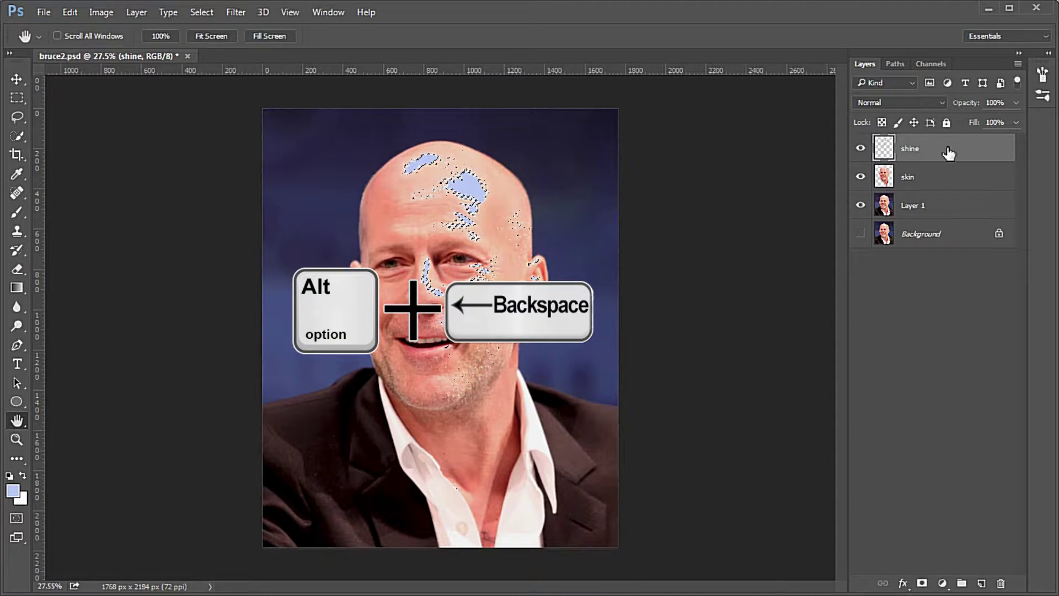
Drop the highlight selection and add a Solid Color fill layer in #3363dc directly above the skin layer.
key(ctrl+d)
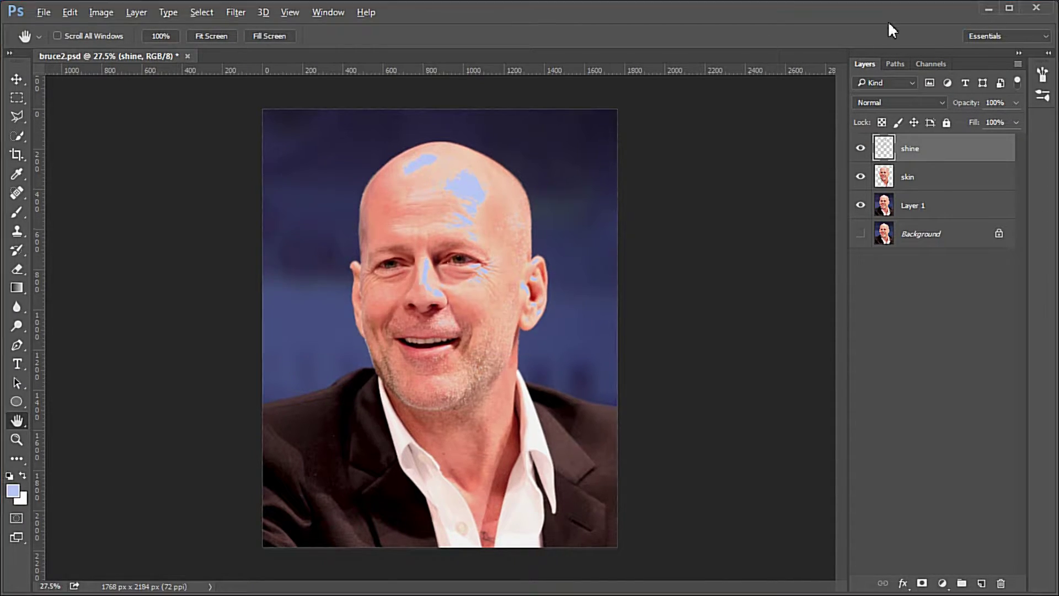
click(944, 179)
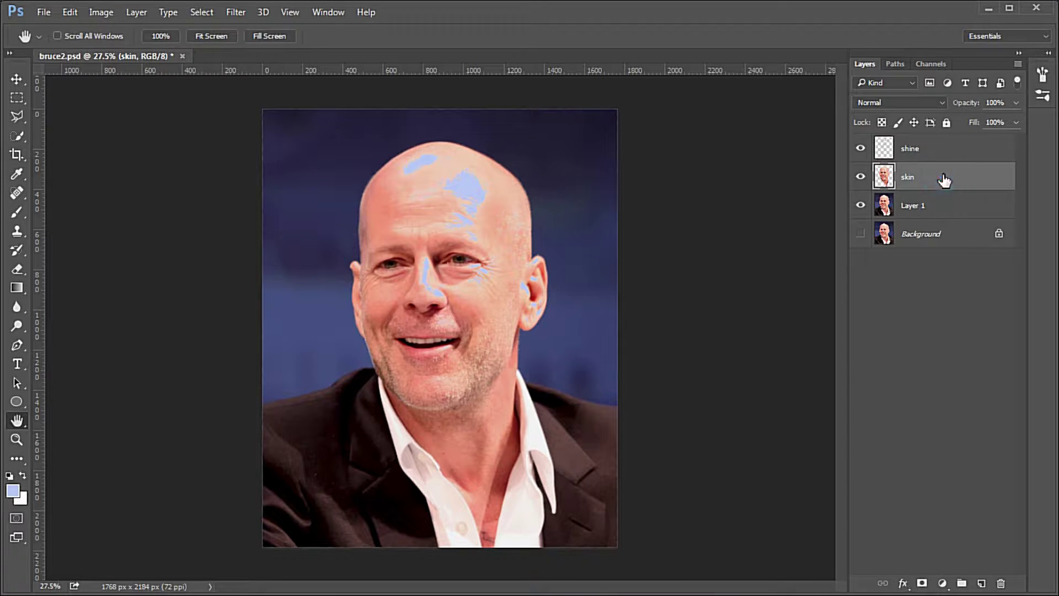
click(942, 584)
click(955, 239)
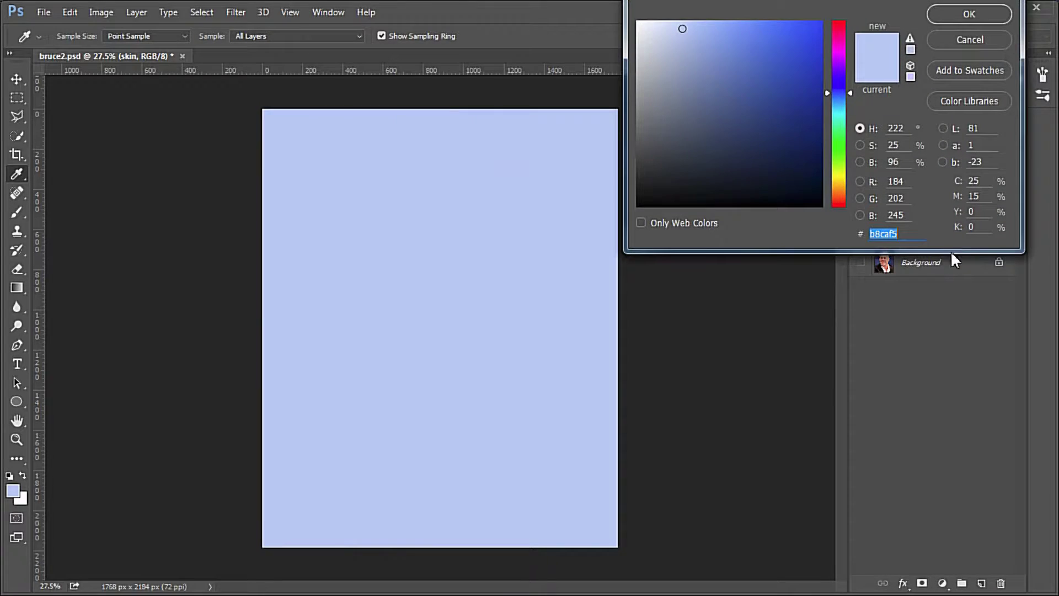
text(3363dc)
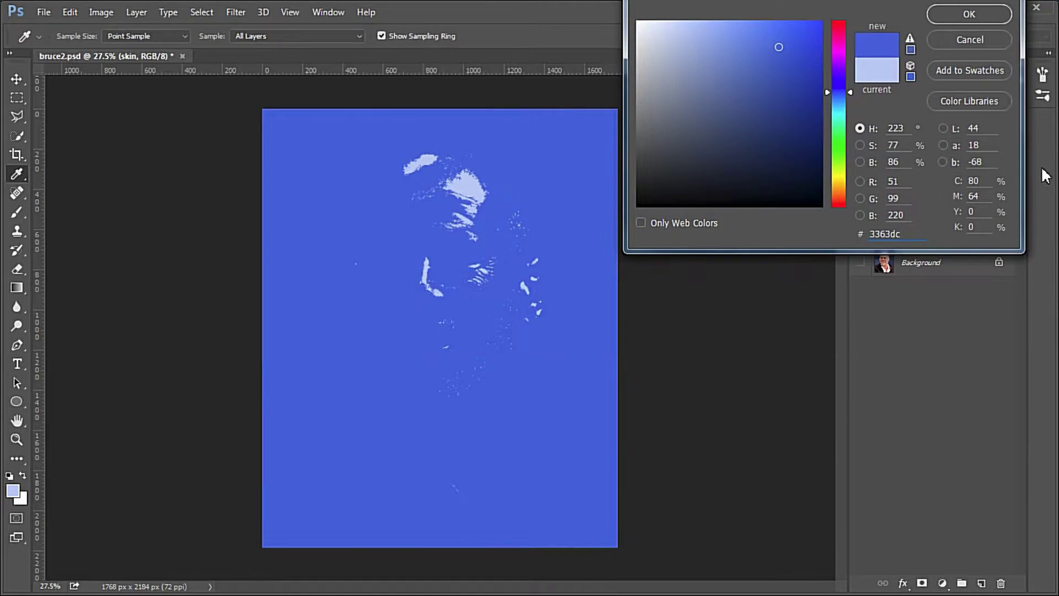
click(969, 15)
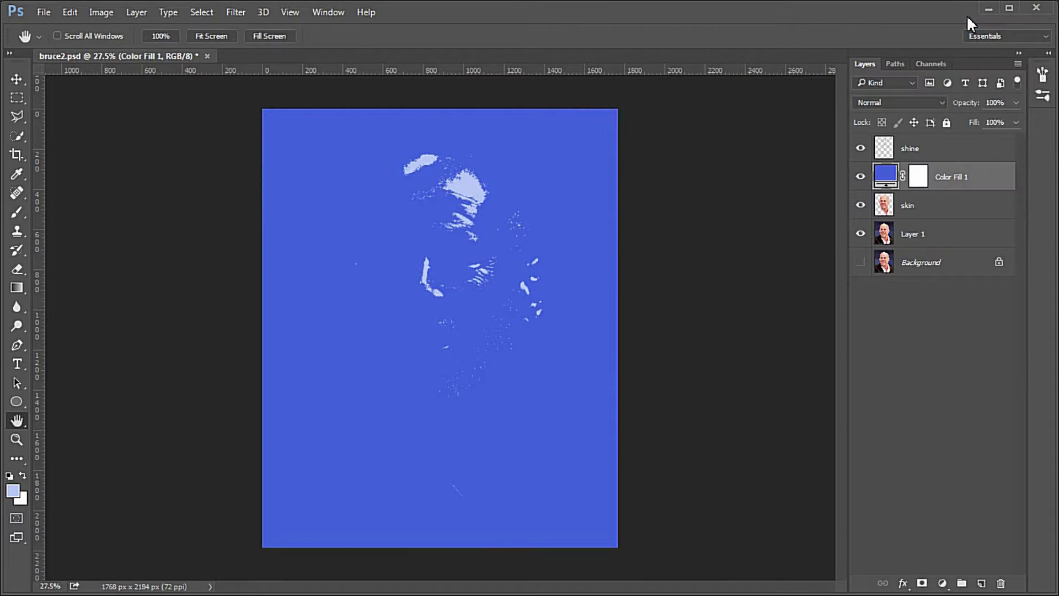
Clip the blue color fill layer to the skin layer and set its blend mode to Multiply.
right_click(981, 176)
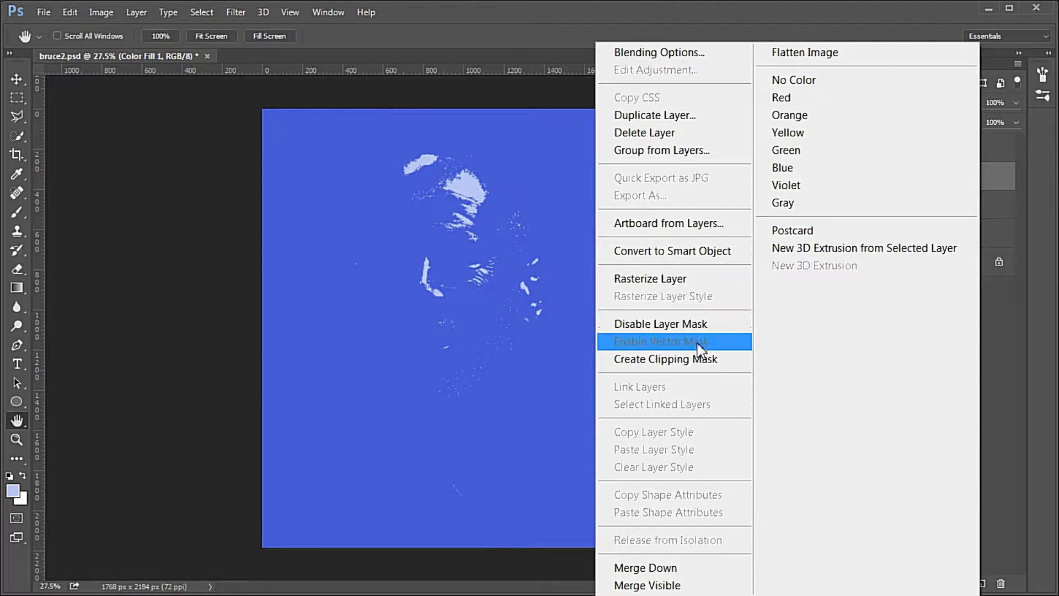
click(699, 360)
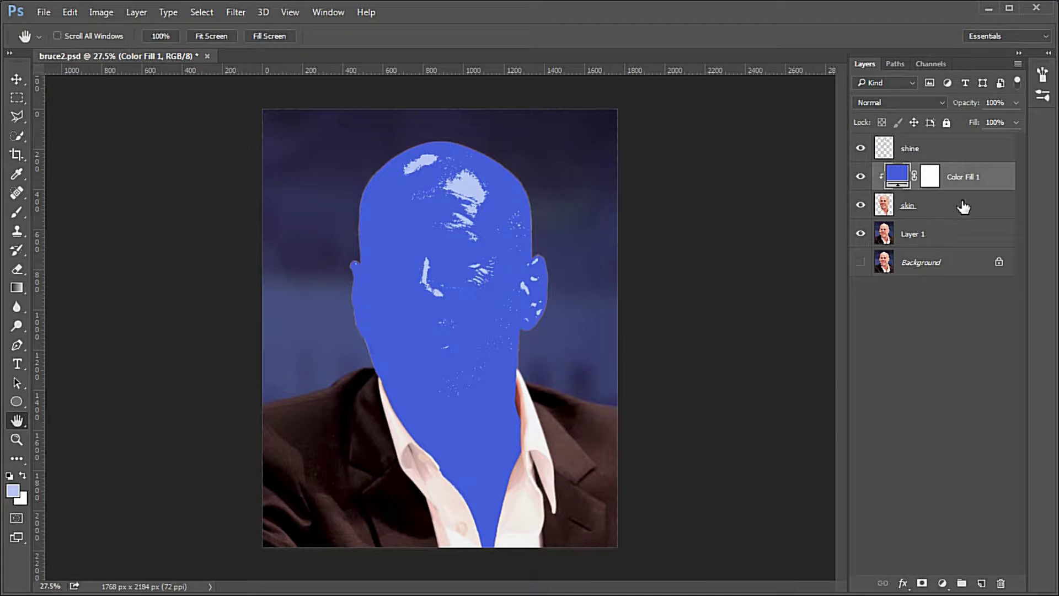
click(908, 102)
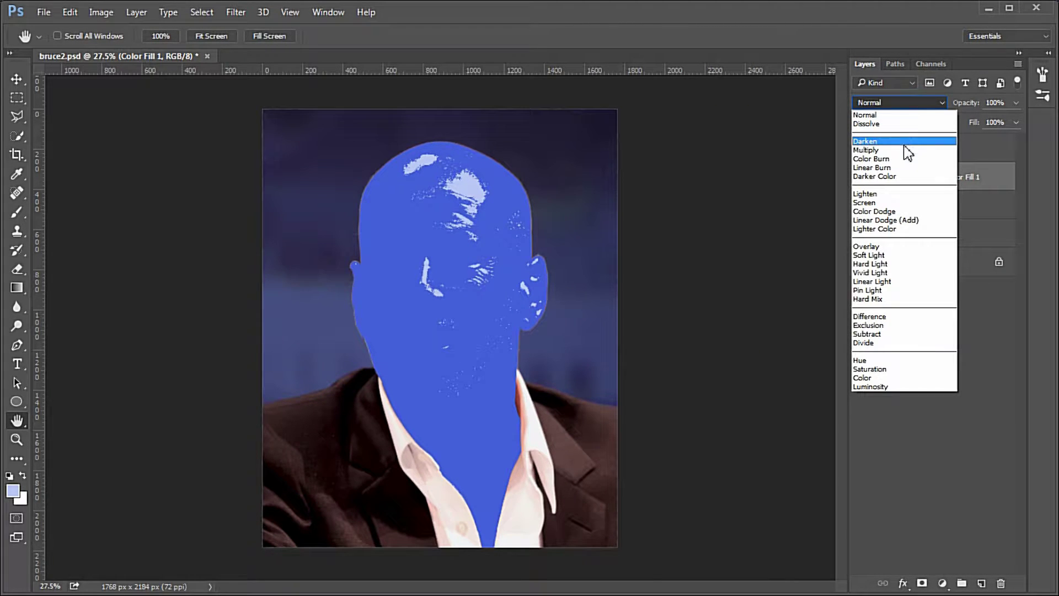
click(908, 150)
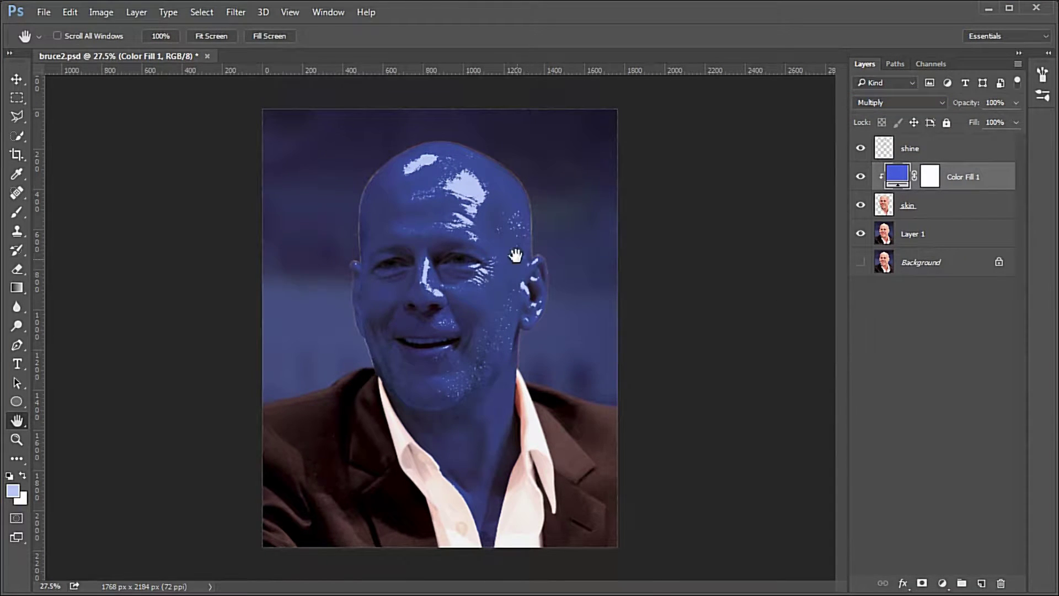
On Layer 1, draw a closed polygonal lasso selection slightly outside the head and ears, crossing the chin at collar height.
scroll(516, 256, up, 2)
scroll(523, 136, up, 5)
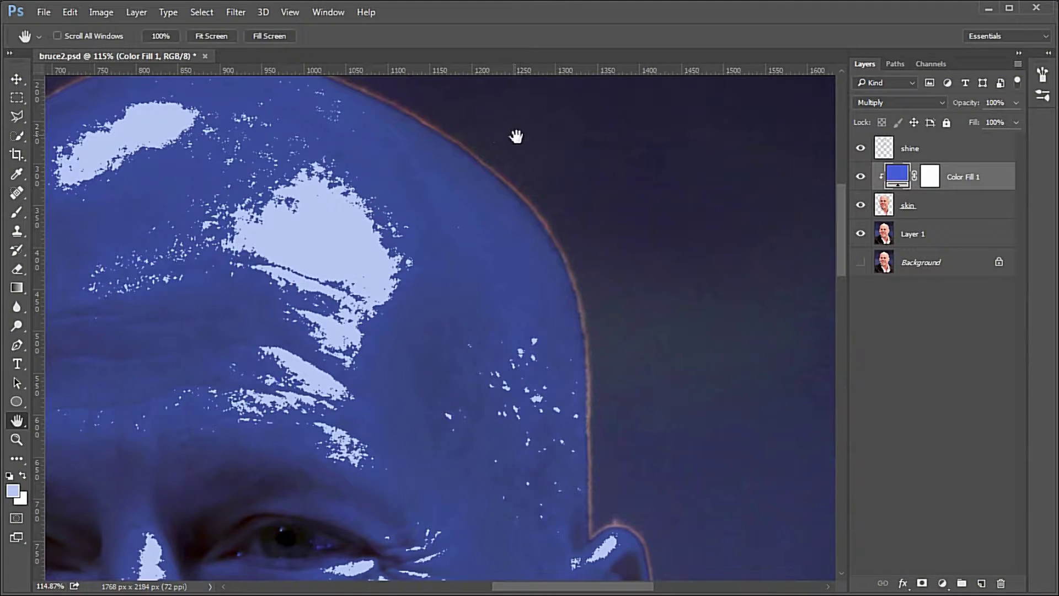
double_click(16, 422)
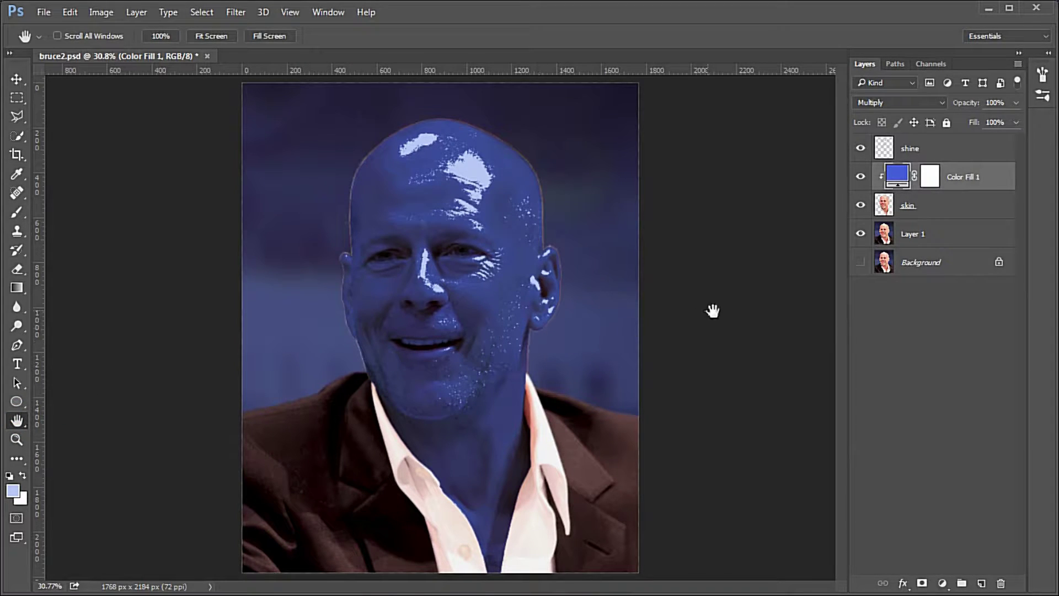
click(948, 235)
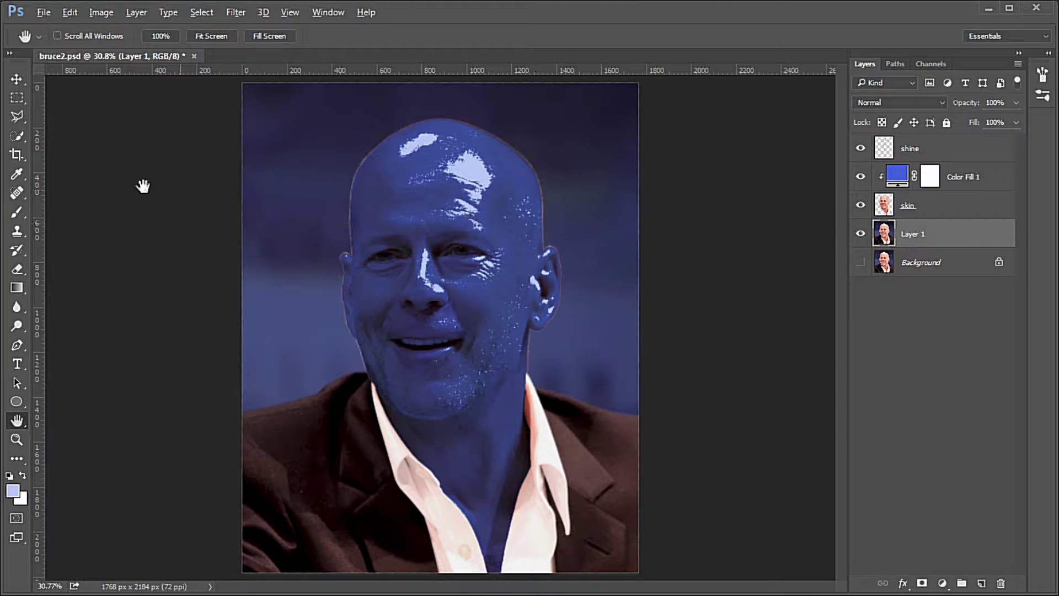
click(18, 116)
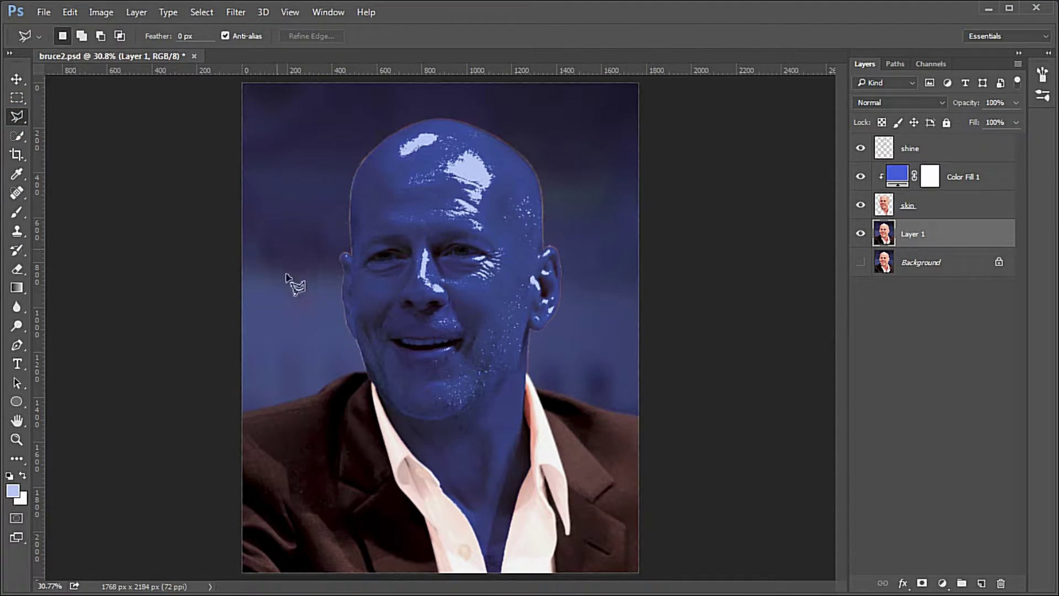
click(523, 383)
click(536, 336)
click(560, 322)
click(574, 268)
click(547, 161)
click(524, 126)
click(468, 110)
click(398, 113)
click(344, 151)
click(329, 192)
click(329, 237)
click(336, 241)
click(330, 261)
mouse_move(330, 280)
mouse_down()
mouse_move(338, 338)
mouse_move(375, 382)
mouse_up()
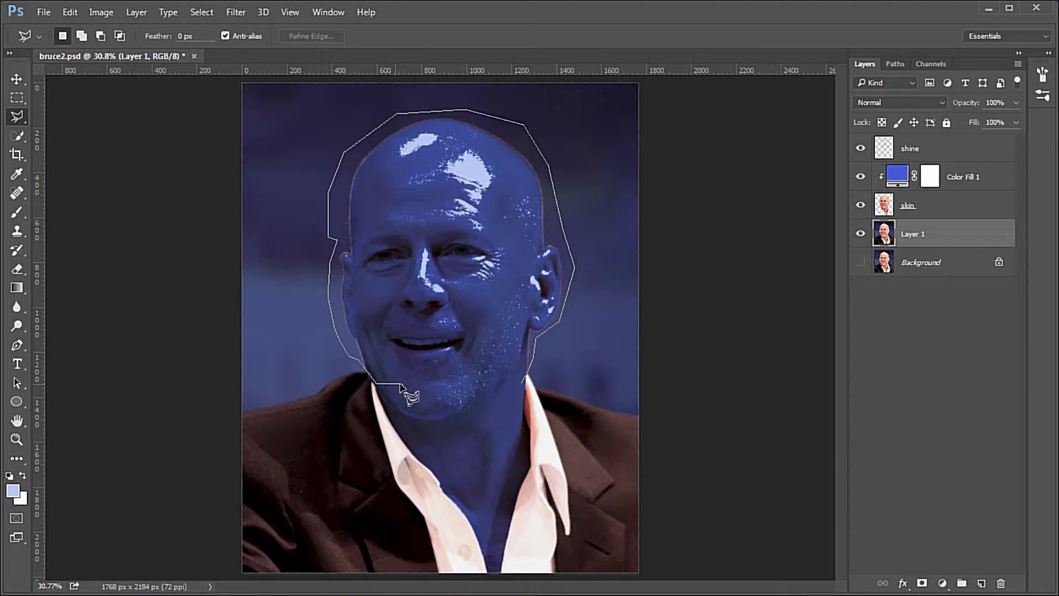
click(481, 383)
click(504, 385)
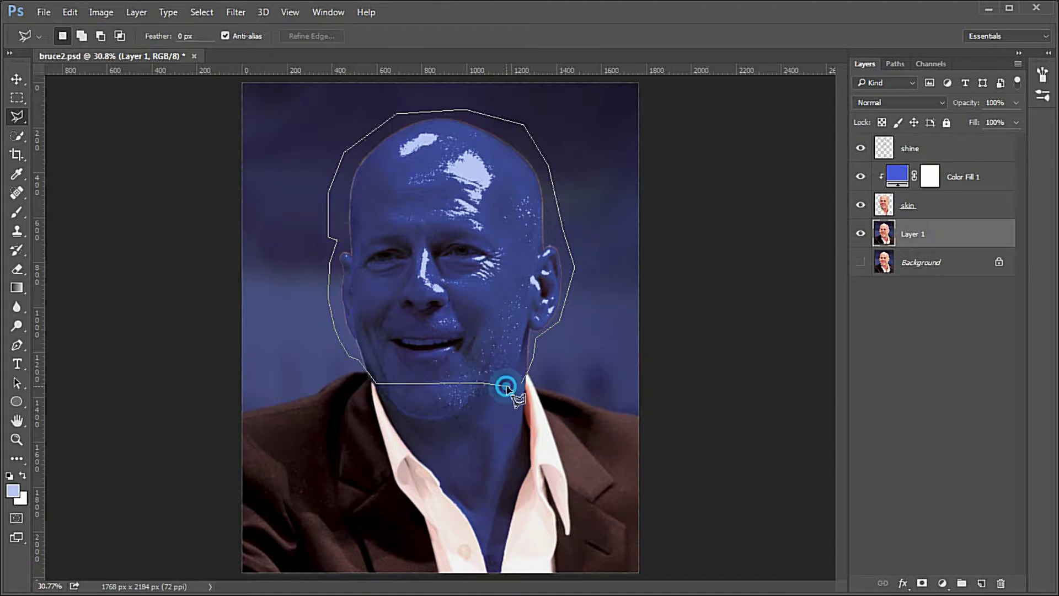
click(522, 383)
Fill the head selection on Layer 1 with Content-Aware at 100% opacity in Normal mode, keeping Color Adaptation, and deselect.
click(72, 11)
click(138, 140)
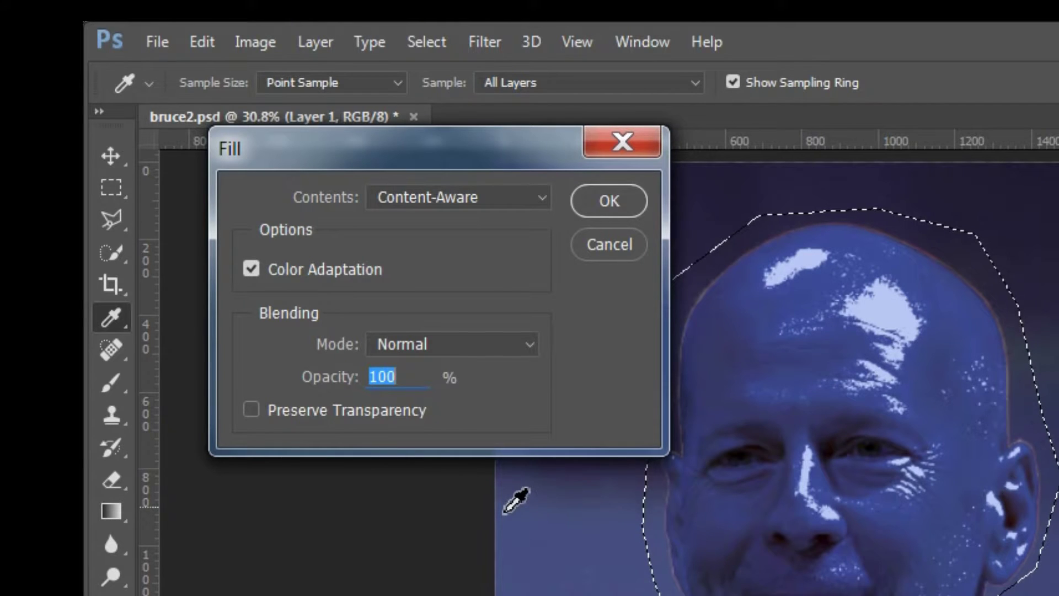
click(610, 200)
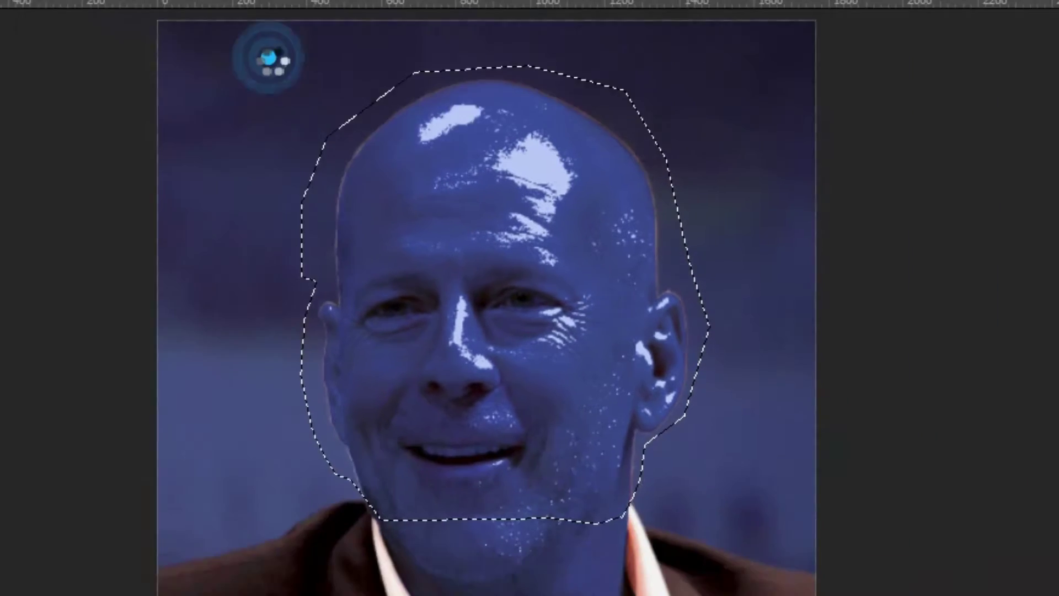
key(ctrl+d)
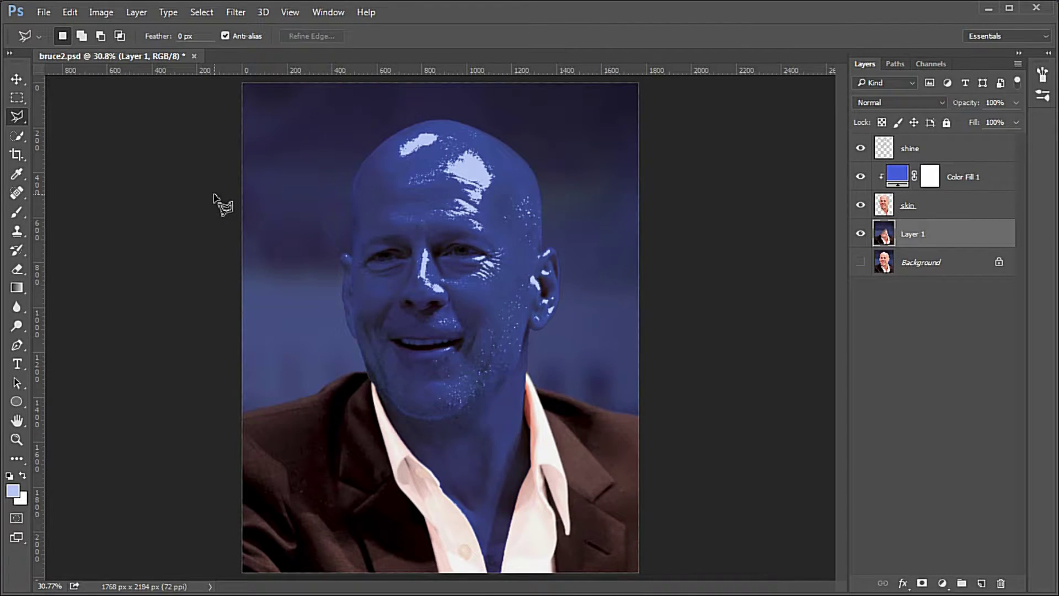
Hide the skin layer and clone dark jacket fabric on Layer 1 over the skin edge beside the shirt collar.
scroll(375, 444, up, 3)
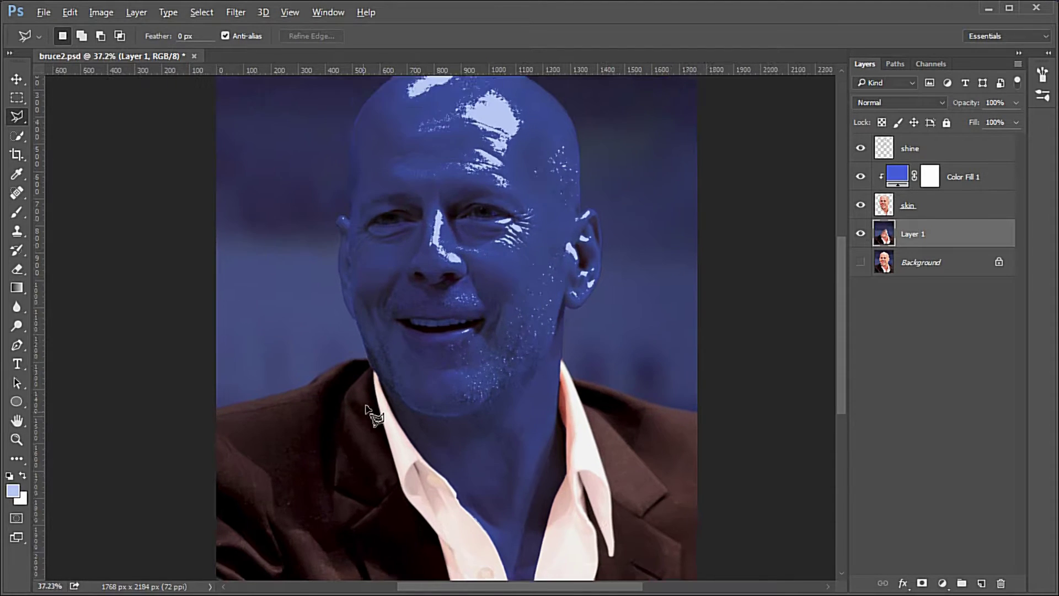
scroll(362, 391, up, 5)
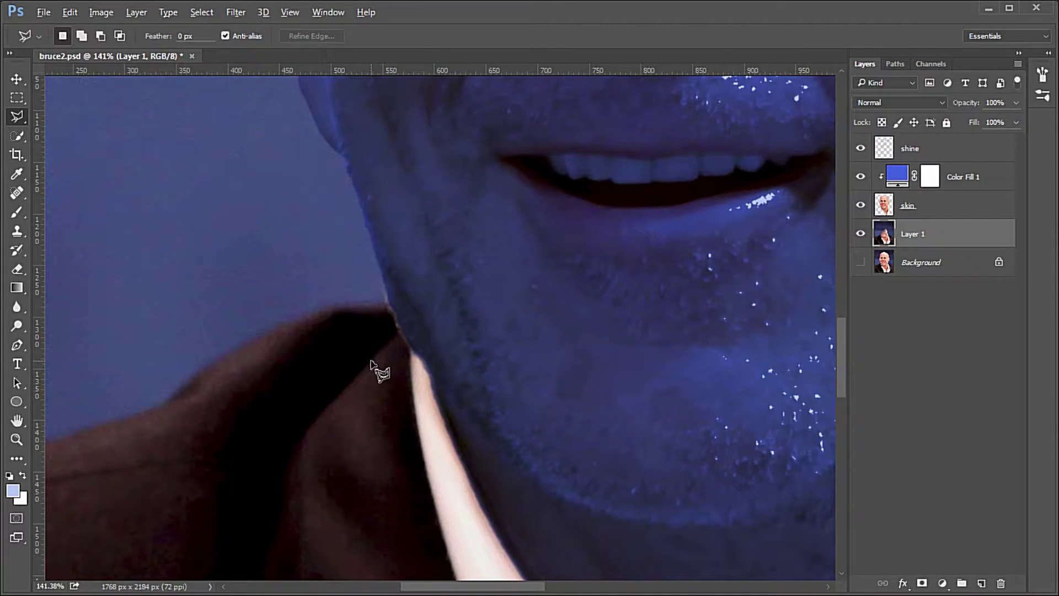
click(861, 206)
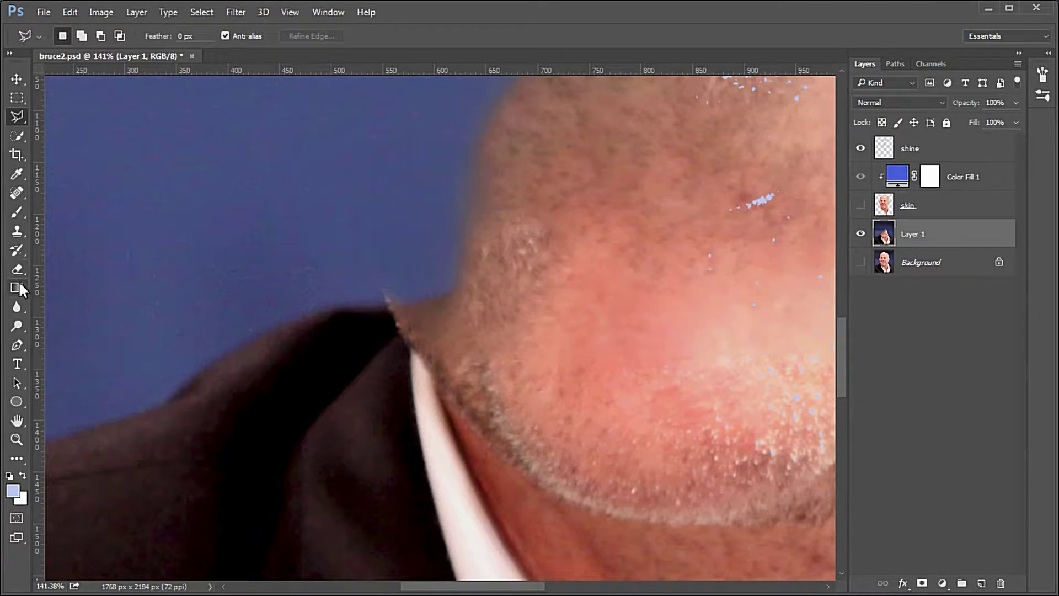
click(18, 231)
scroll(220, 342, up, 1)
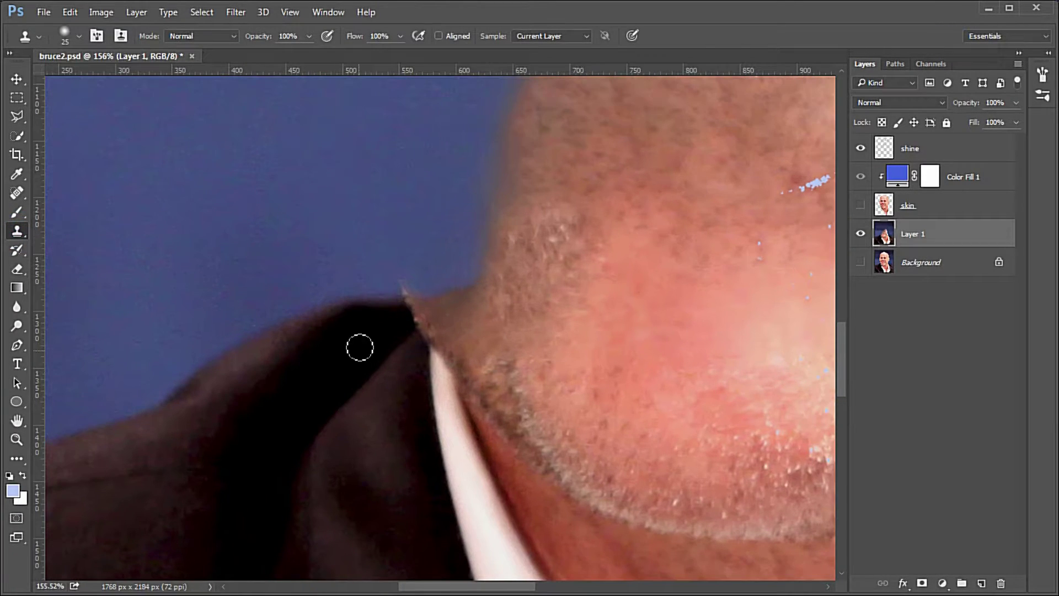
mouse_move(364, 317)
mouse_down()
mouse_move(425, 328)
mouse_move(414, 303)
mouse_move(380, 331)
mouse_move(441, 330)
mouse_up()
click(861, 205)
click(861, 205)
Clone blue background over the stray edge above the jacket shoulder, show the skin layer again and fit the image to view.
alt+click(390, 268)
click(792, 249)
key(ctrl+z)
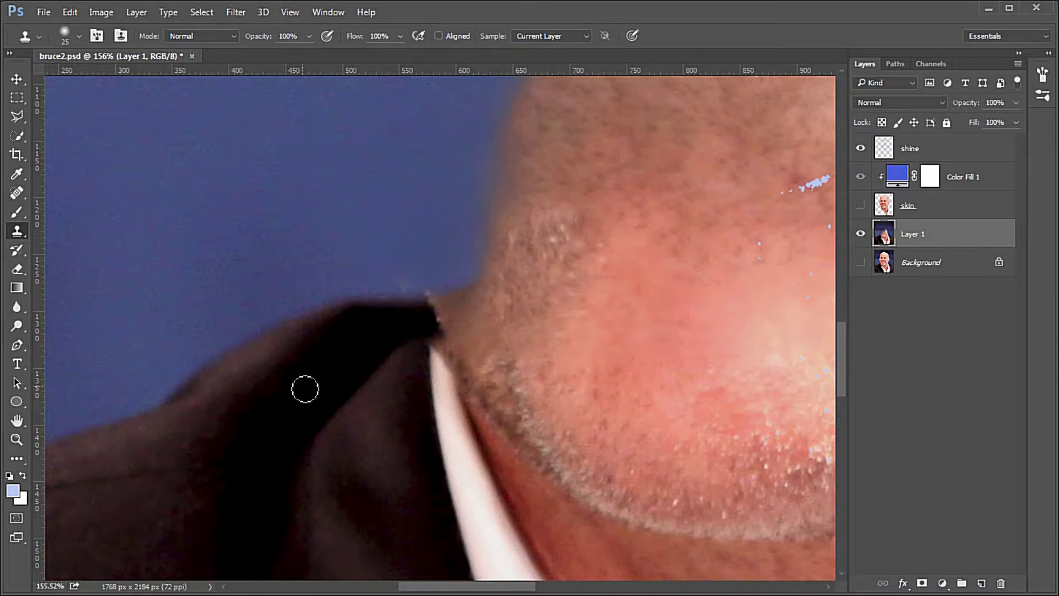
click(861, 205)
click(860, 205)
drag(428, 281, 437, 272)
click(861, 206)
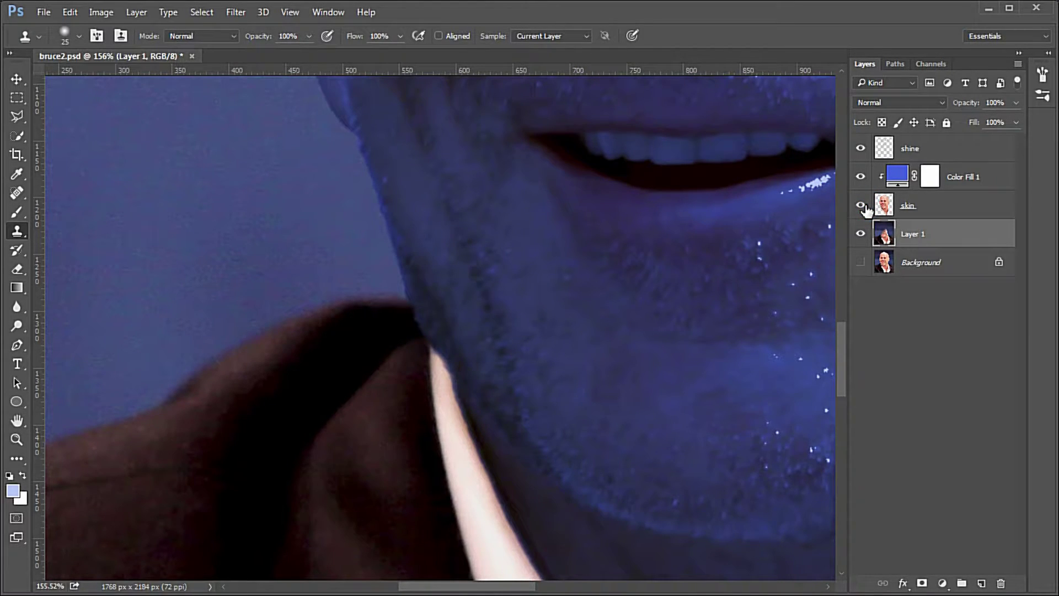
double_click(17, 423)
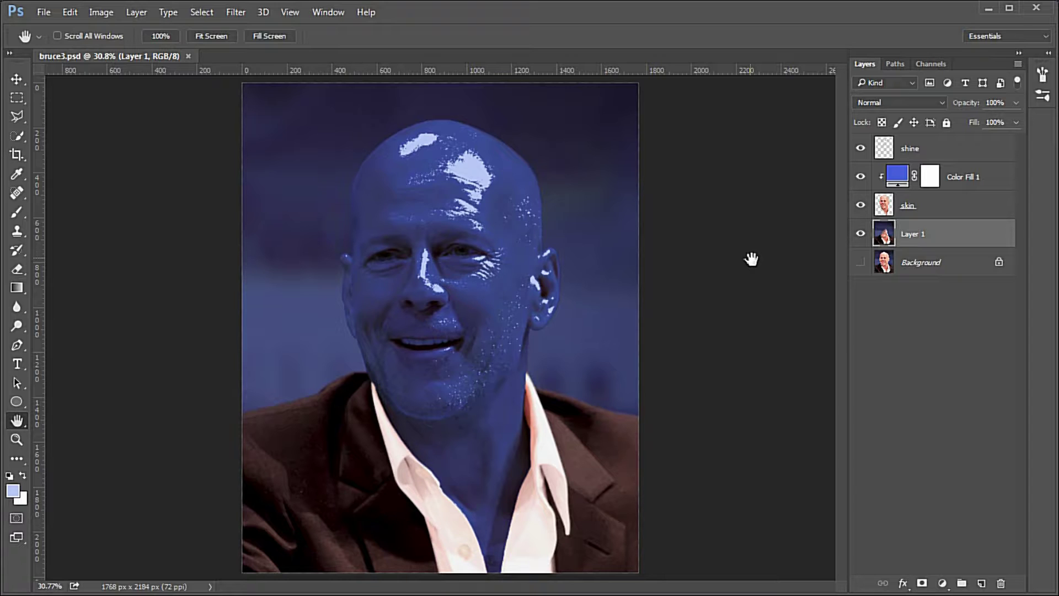
Add a layer mask to the shine layer and fill a lassoed area of stray highlight specks with black on it.
click(932, 156)
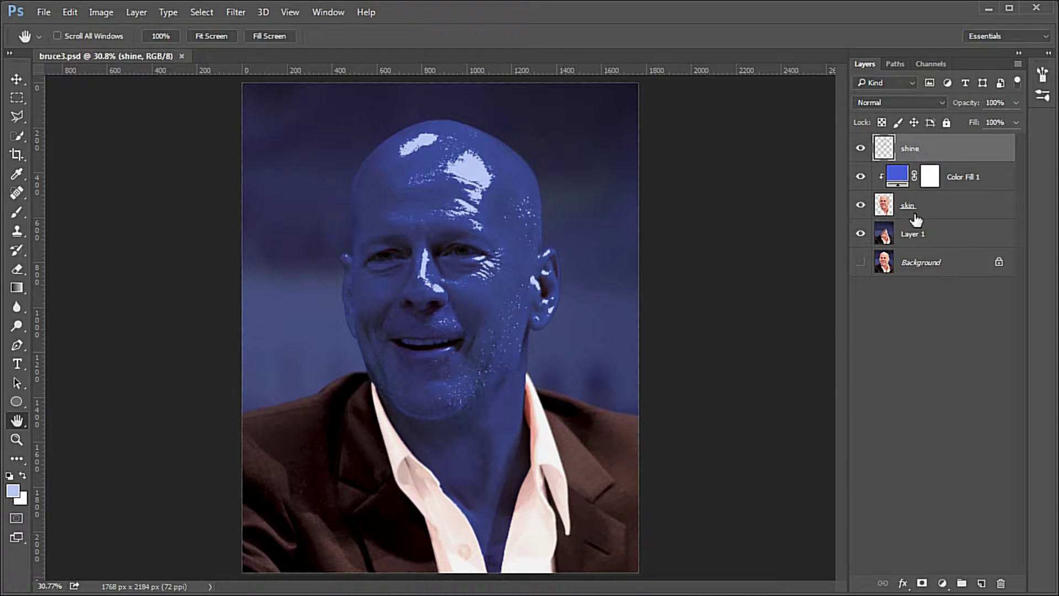
click(922, 583)
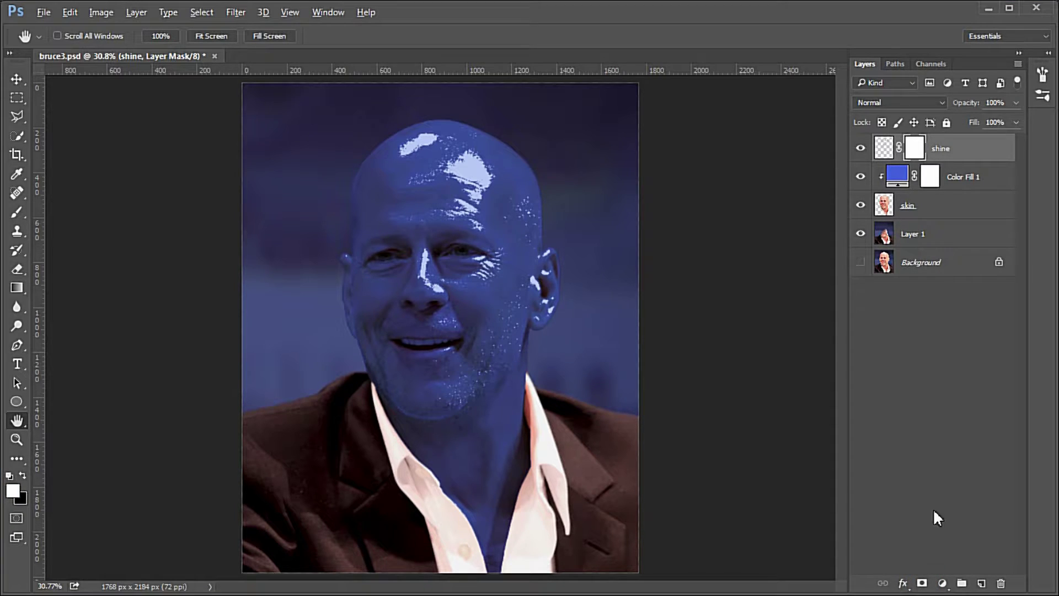
click(21, 473)
scroll(470, 410, up, 5)
key(l)
mouse_move(421, 321)
mouse_down()
mouse_move(373, 375)
mouse_move(610, 106)
mouse_move(473, 336)
mouse_up()
key(alt+BackSpace)
key(ctrl+d)
Lasso more stray specks on the face, including the patch above the eyebrow, and fill them with black on the shine mask.
scroll(485, 350, up, 5)
mouse_move(579, 327)
mouse_down()
mouse_move(609, 297)
mouse_move(576, 328)
mouse_up()
key(alt+BackSpace)
key(ctrl+d)
mouse_move(338, 200)
mouse_down()
mouse_move(249, 224)
mouse_move(340, 203)
mouse_up()
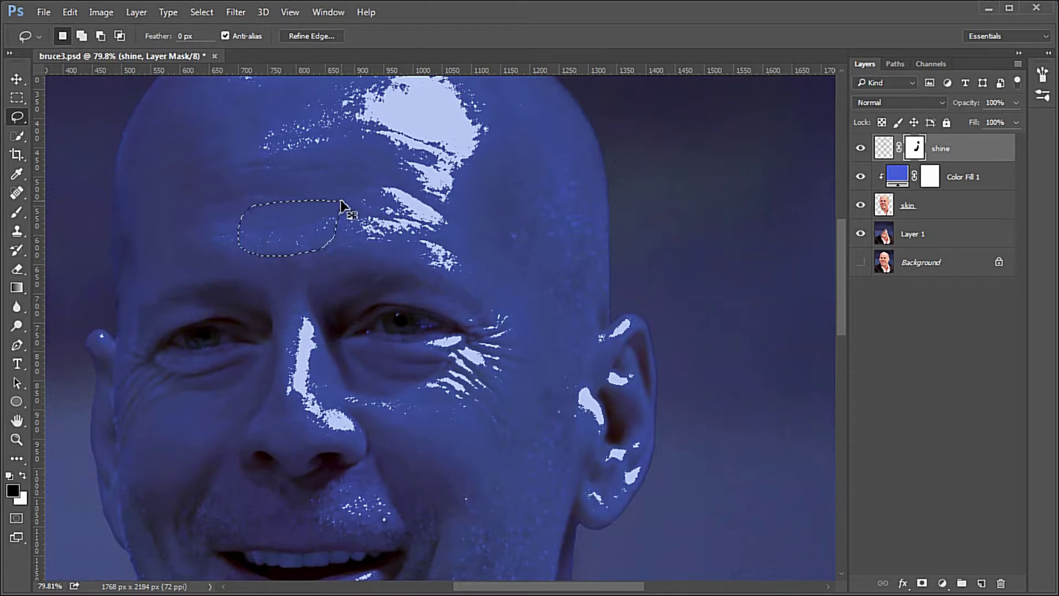
key(alt+BackSpace)
key(ctrl+d)
Paint black on the shine mask with a 20 px brush to hide the remaining stray specks on the scalp, forehead and chin.
key(b)
scroll(260, 285, up, 4)
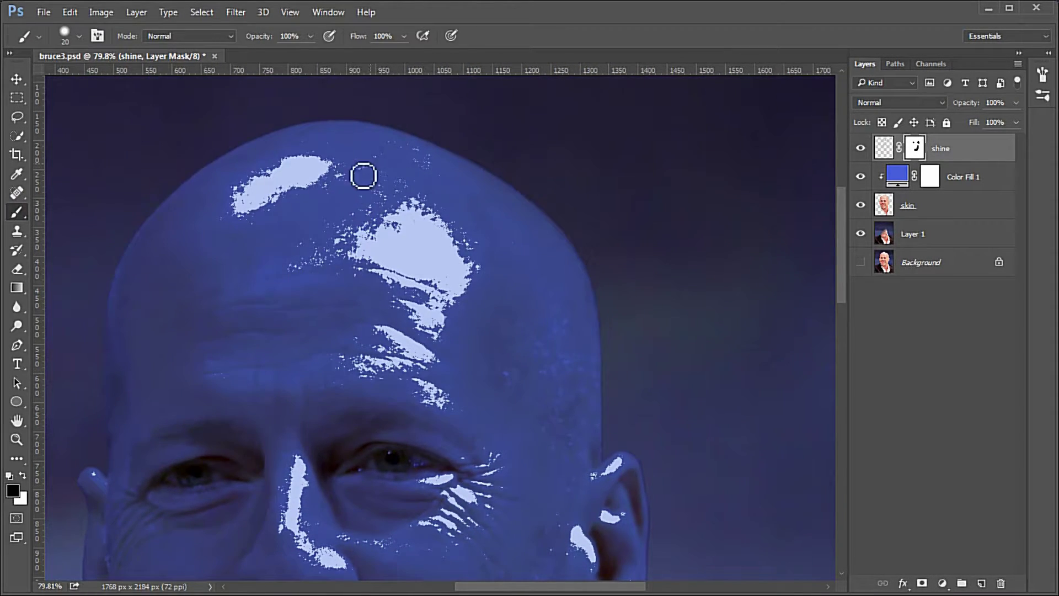
scroll(558, 289, down, 3)
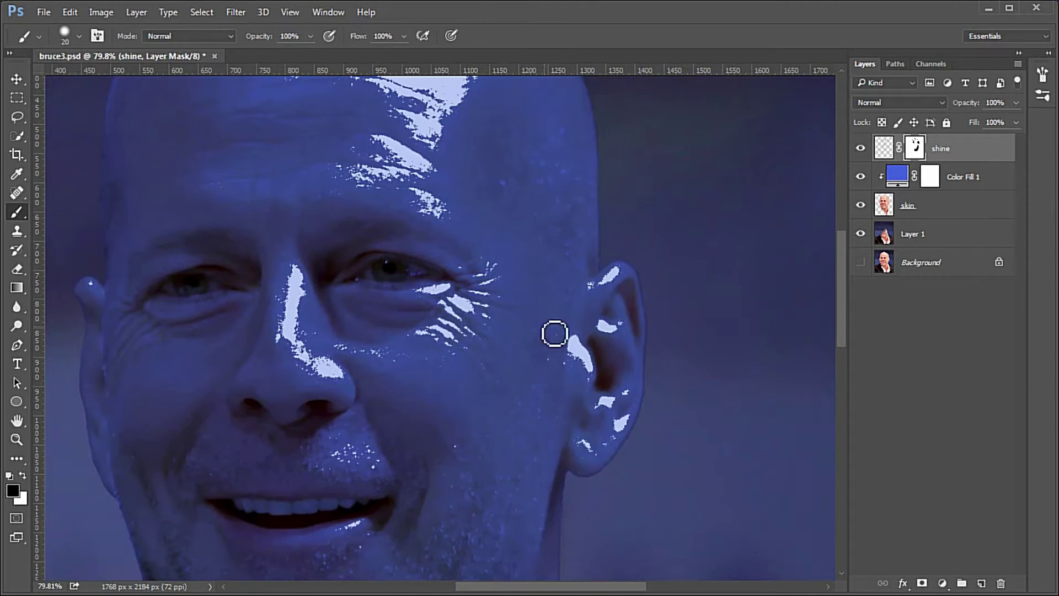
scroll(578, 389, left, 2)
scroll(537, 338, up, 4)
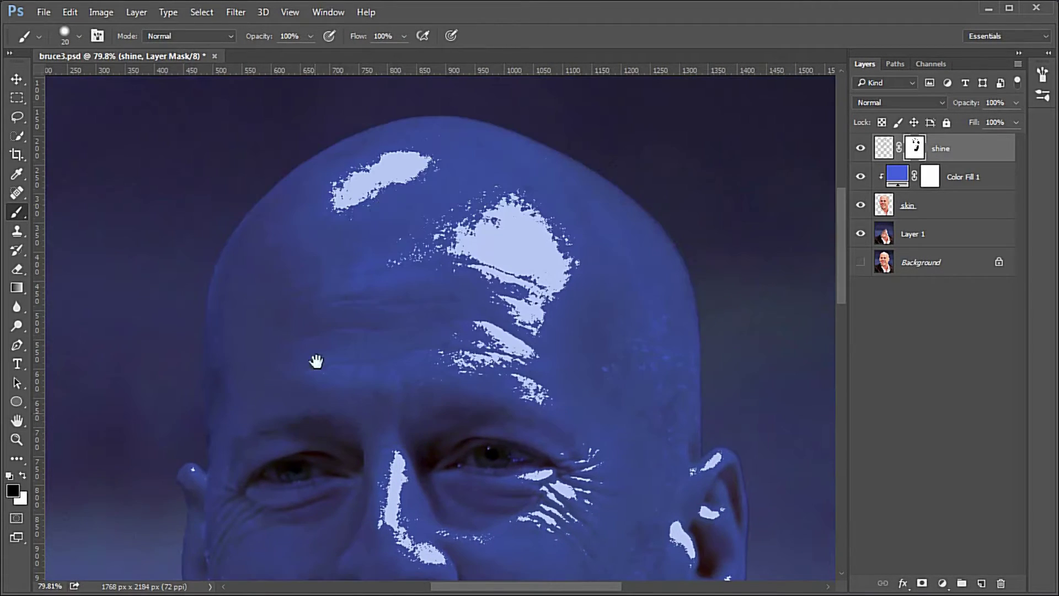
scroll(636, 428, down, 6)
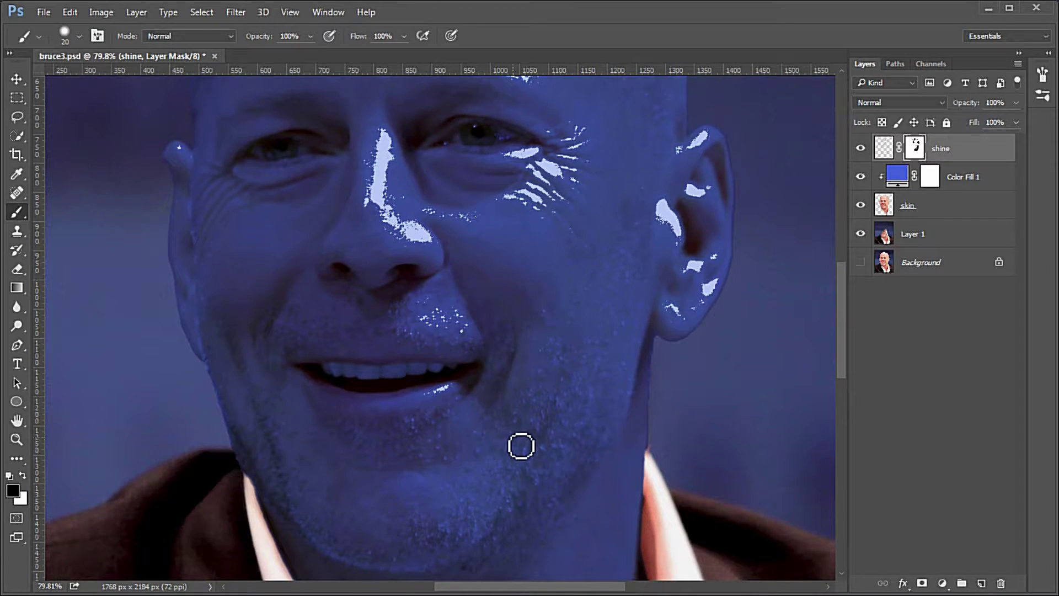
scroll(520, 444, down, 3)
scroll(525, 448, down, 2)
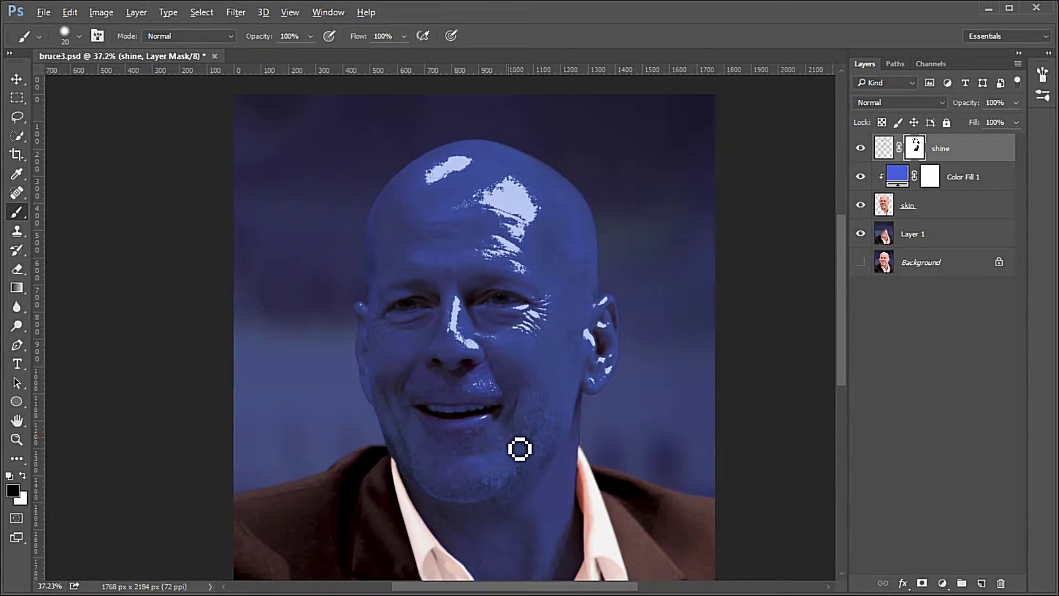
Convert the skin layer to a smart object and apply the Median filter to it.
click(953, 209)
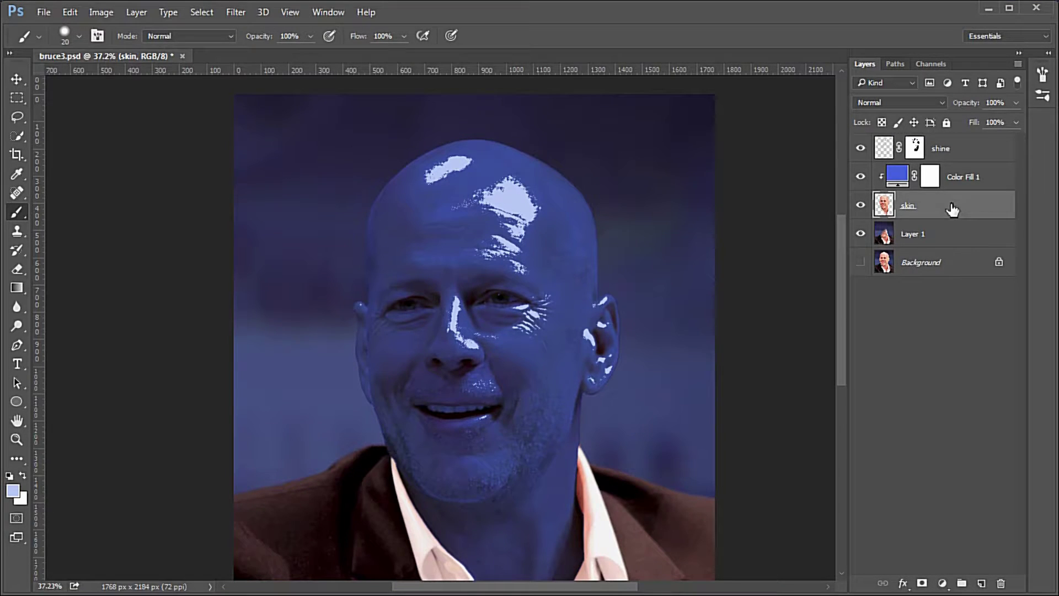
right_click(951, 208)
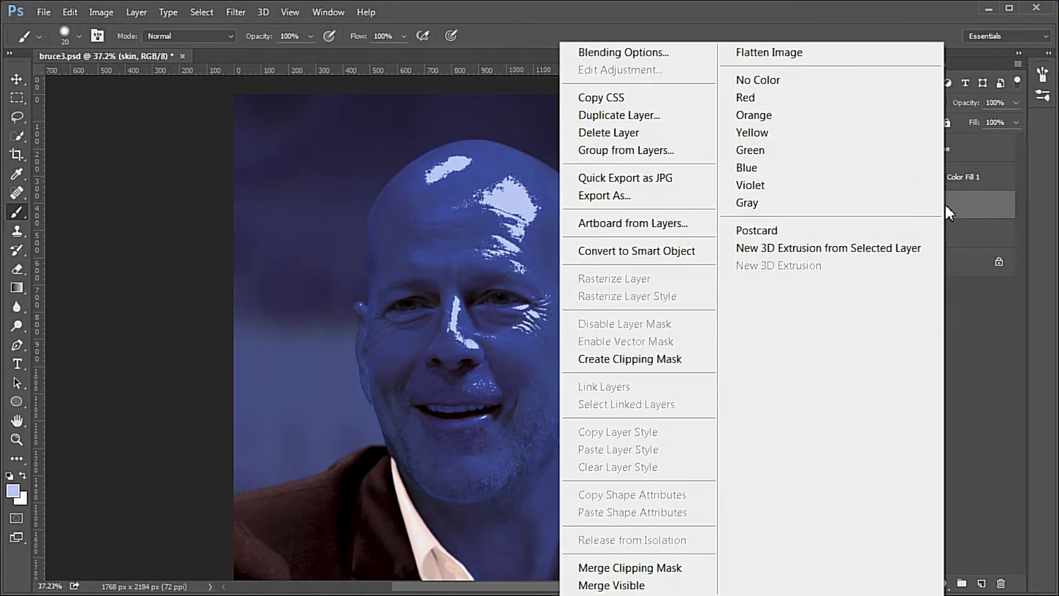
click(678, 255)
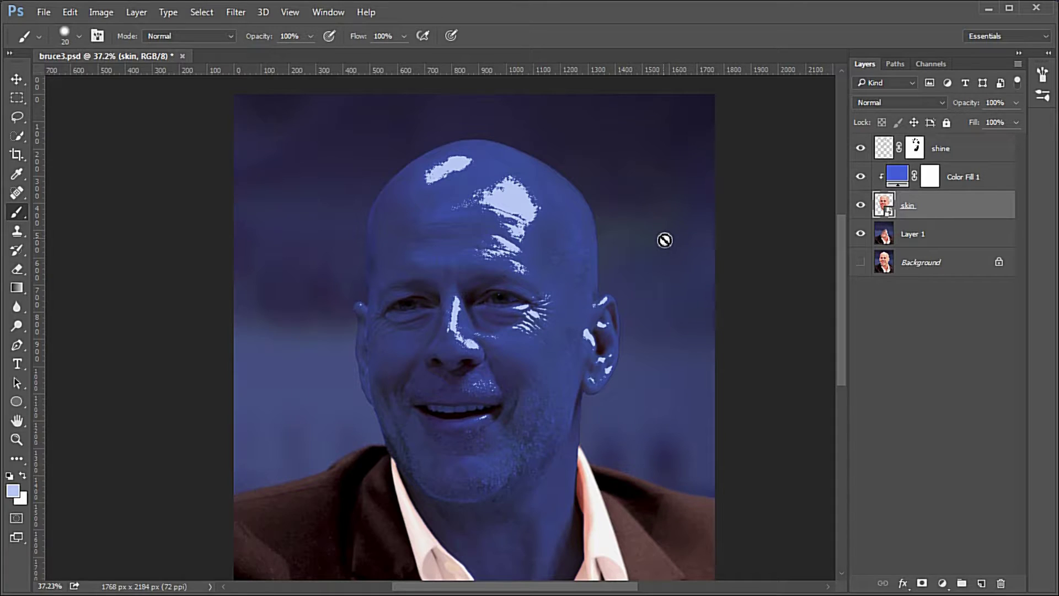
click(227, 12)
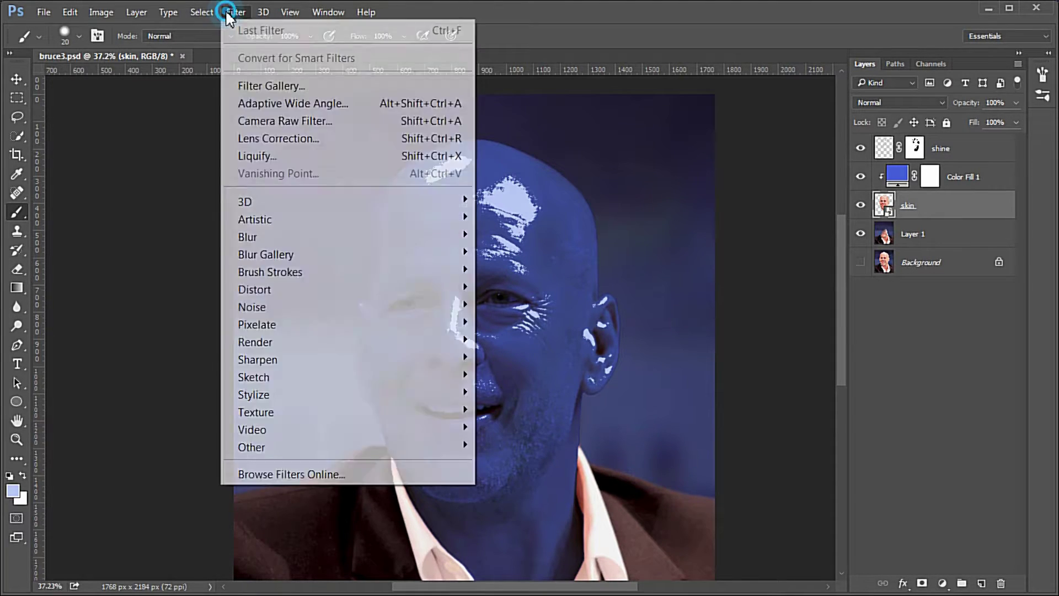
mouse_move(303, 307)
click(158, 364)
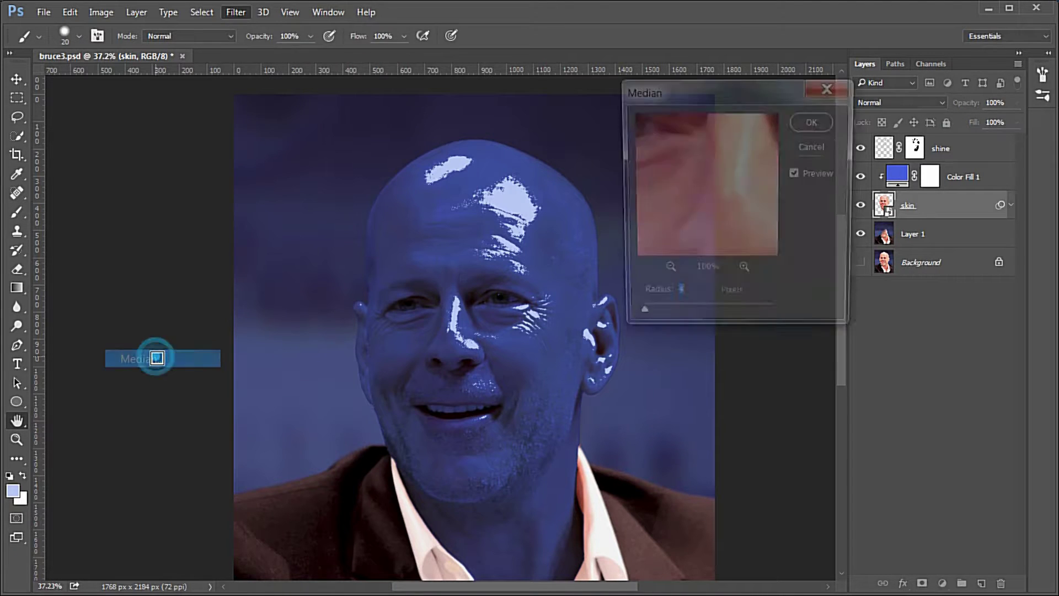
click(815, 121)
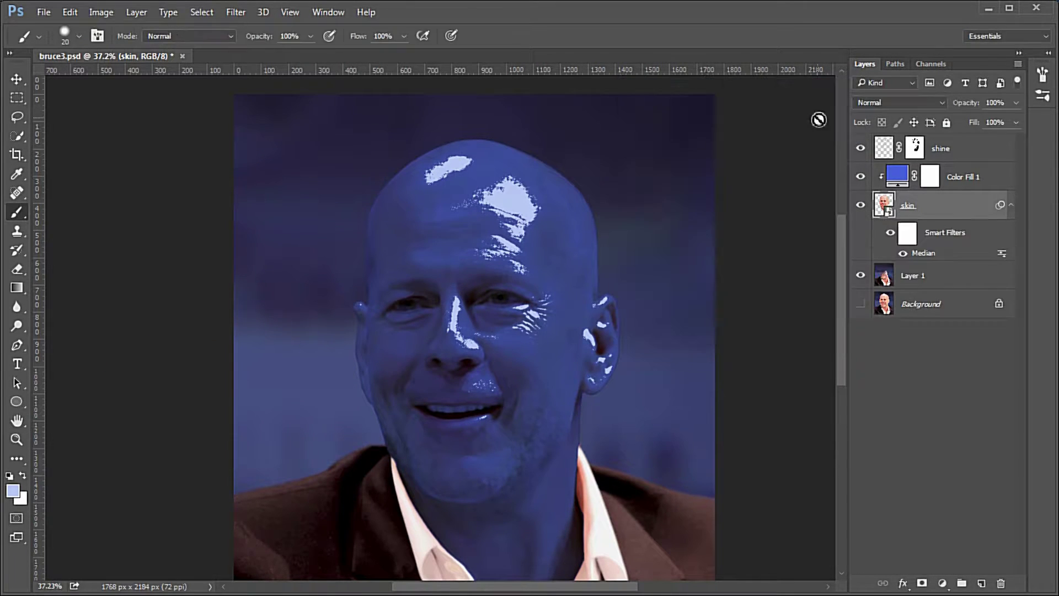
Add a Vibrance adjustment above Color Fill 1, clipped to the layer below, with Vibrance +44 and Saturation +44.
click(991, 182)
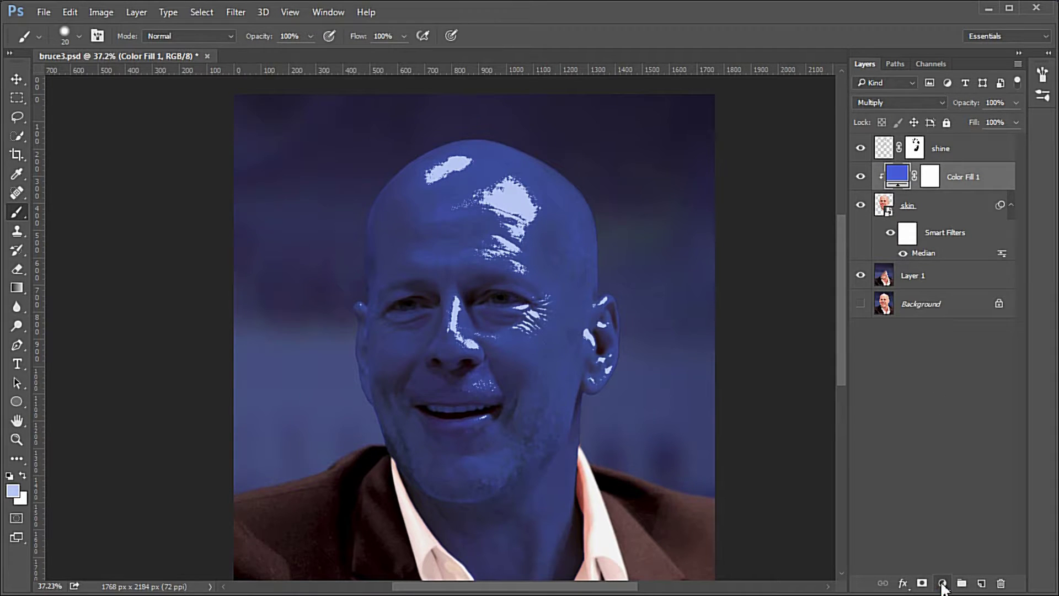
click(943, 584)
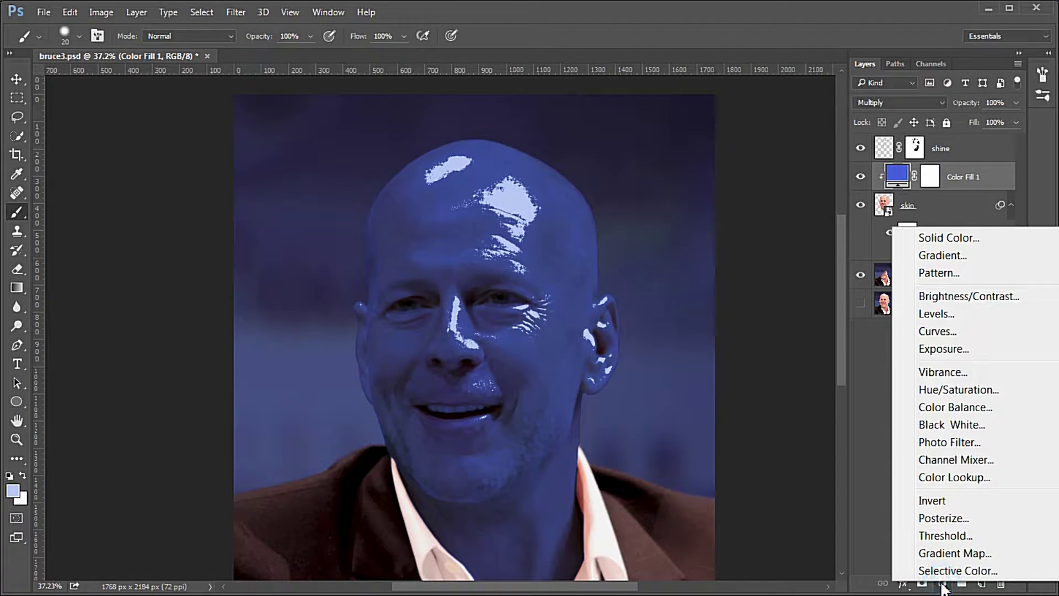
click(943, 372)
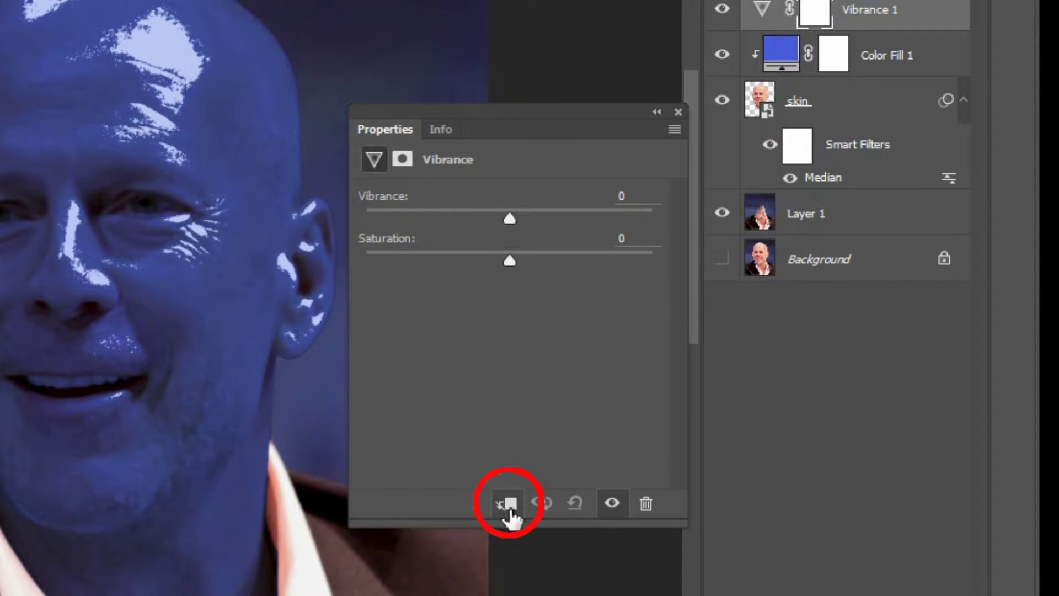
click(507, 505)
drag(507, 217, 571, 218)
drag(509, 260, 573, 253)
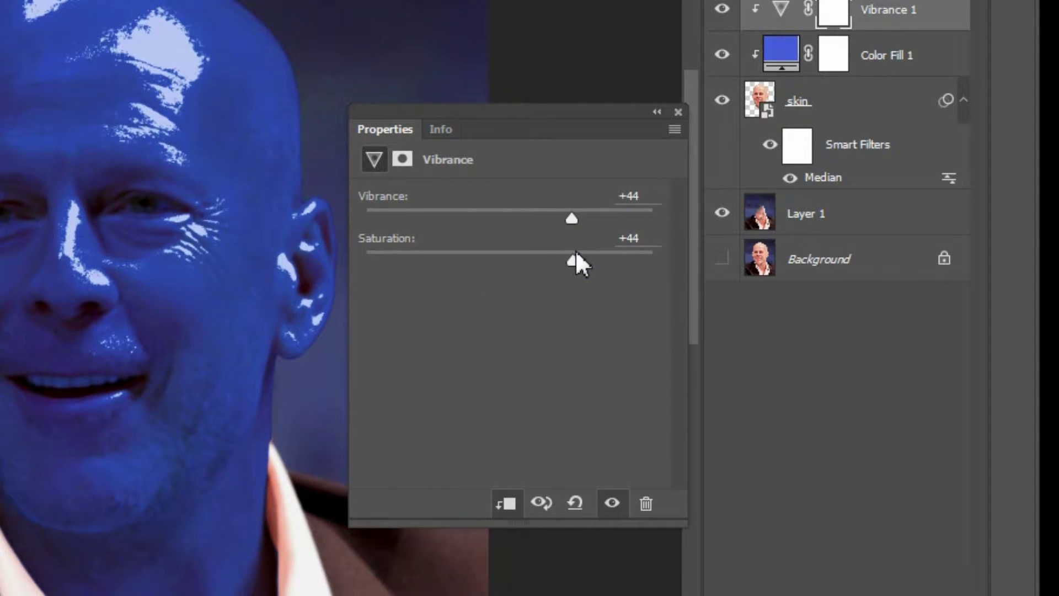
click(679, 112)
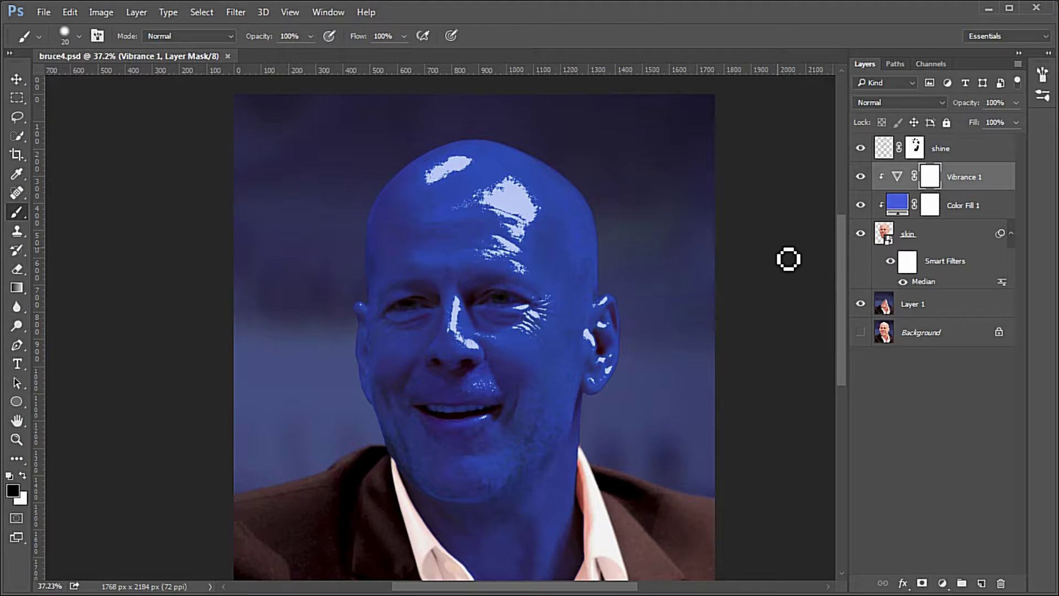
Hide the Vibrance 1 and Color Fill 1 layers and make the skin layer active.
click(861, 176)
click(862, 205)
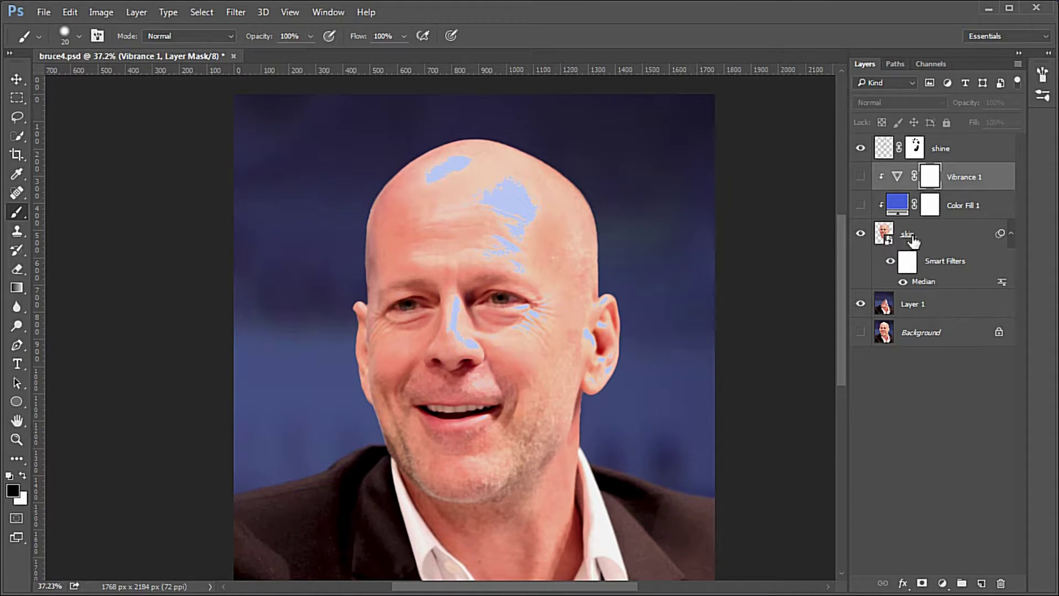
click(935, 237)
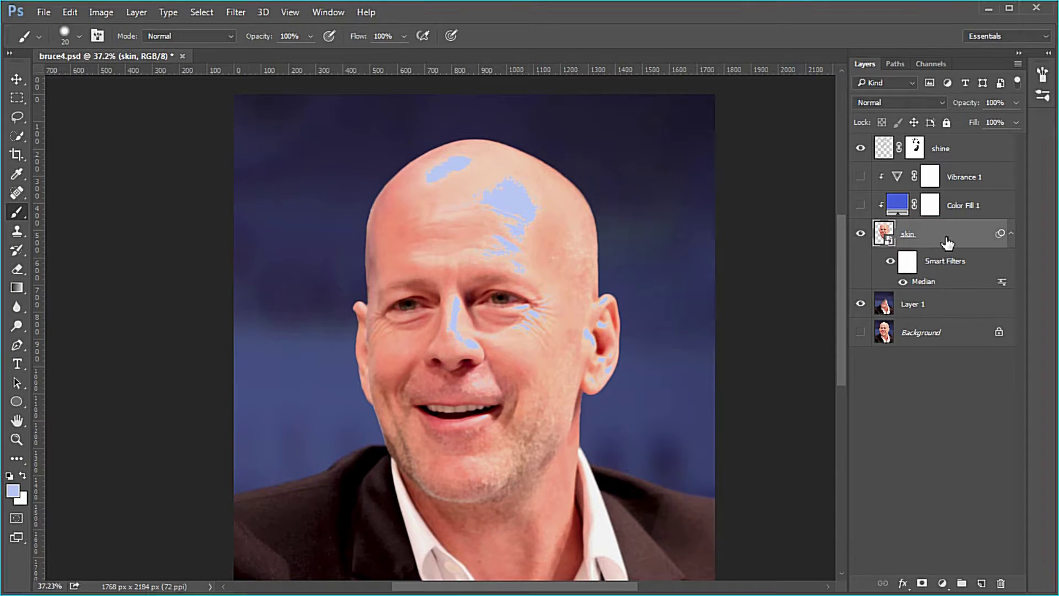
Select both eyes by painting over them in Quick Mask mode with a 15 px brush.
scroll(484, 319, up, 5)
scroll(464, 293, up, 6)
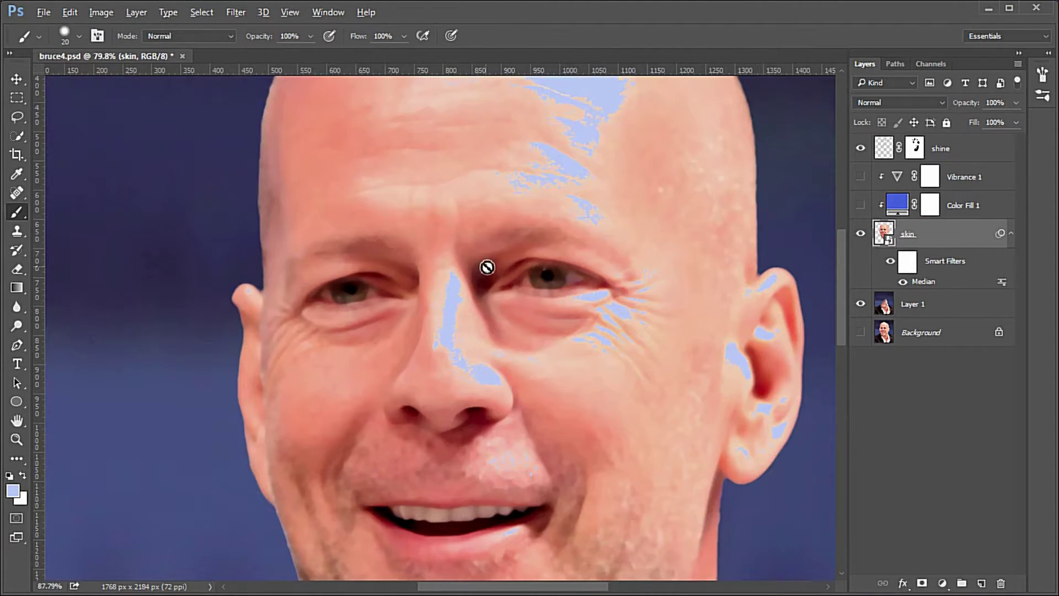
scroll(627, 346, up, 2)
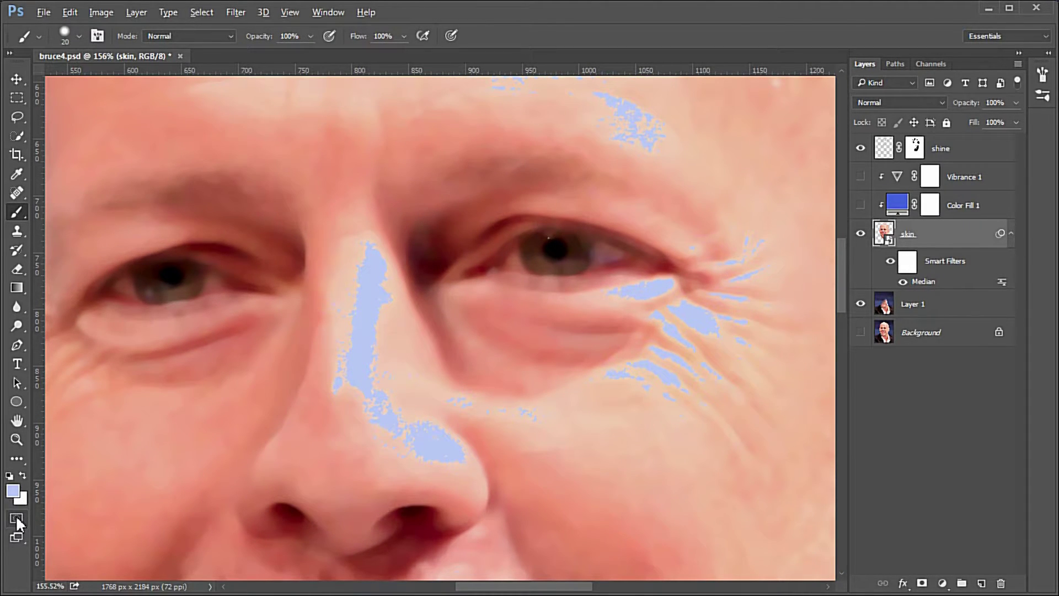
key(q)
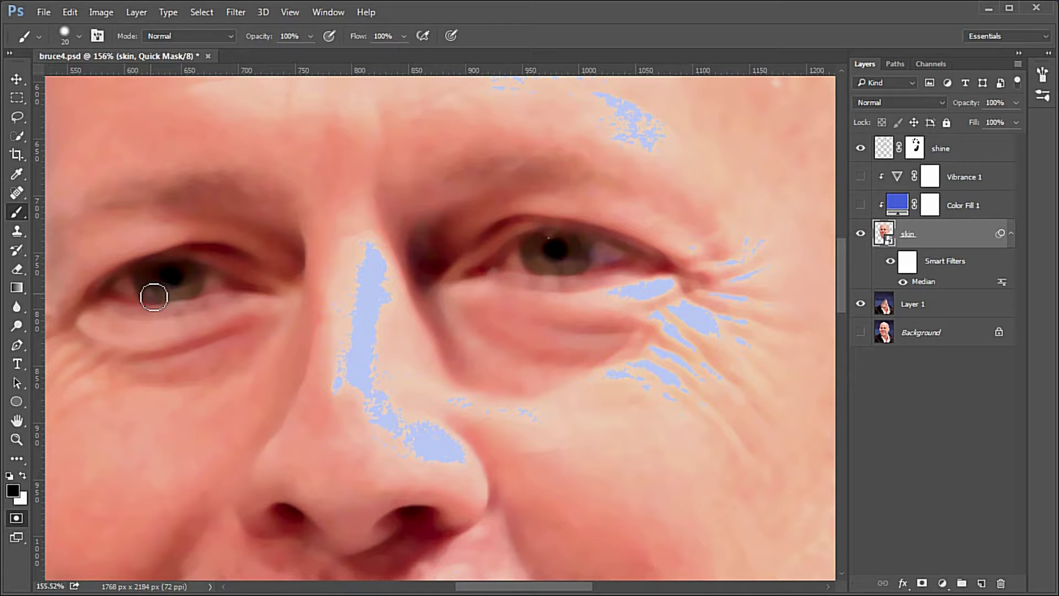
key(bracketleft)
mouse_move(119, 287)
mouse_down()
mouse_move(180, 274)
mouse_move(219, 290)
mouse_move(152, 301)
mouse_move(215, 286)
mouse_up()
mouse_move(510, 264)
mouse_down()
mouse_move(548, 246)
mouse_move(623, 261)
mouse_move(526, 270)
mouse_move(584, 274)
mouse_move(546, 263)
mouse_move(583, 256)
mouse_up()
key(q)
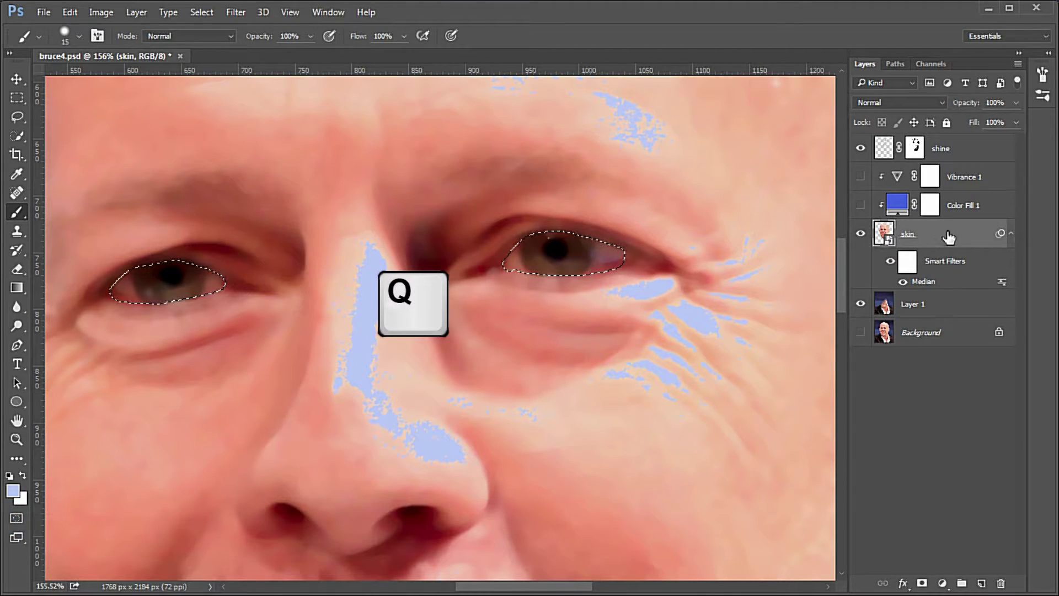
Copy the selected eyes to a new layer, name it eyes and move it above the shine layer.
key(ctrl+j)
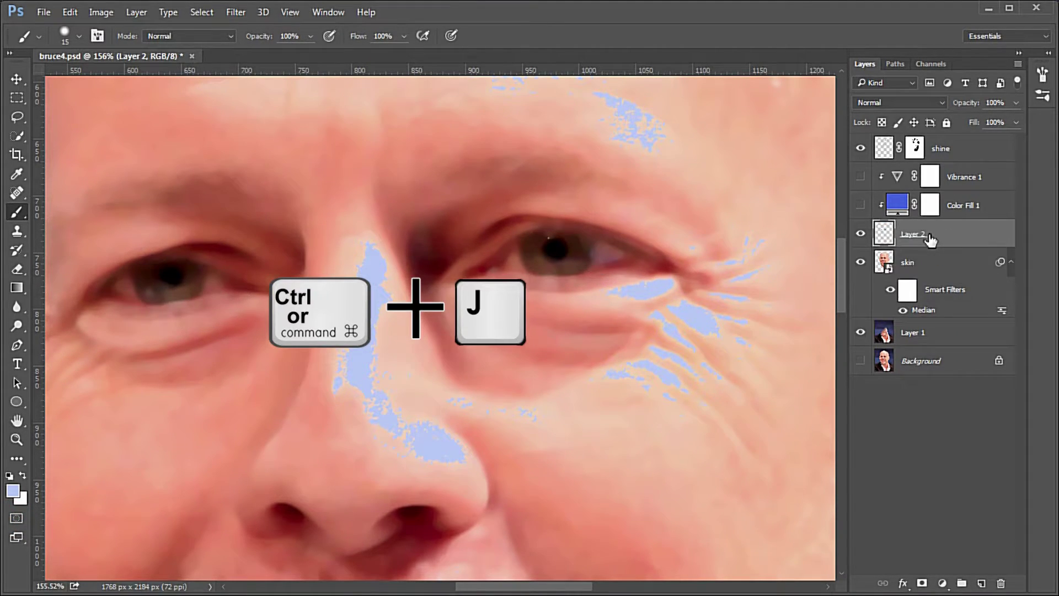
double_click(913, 234)
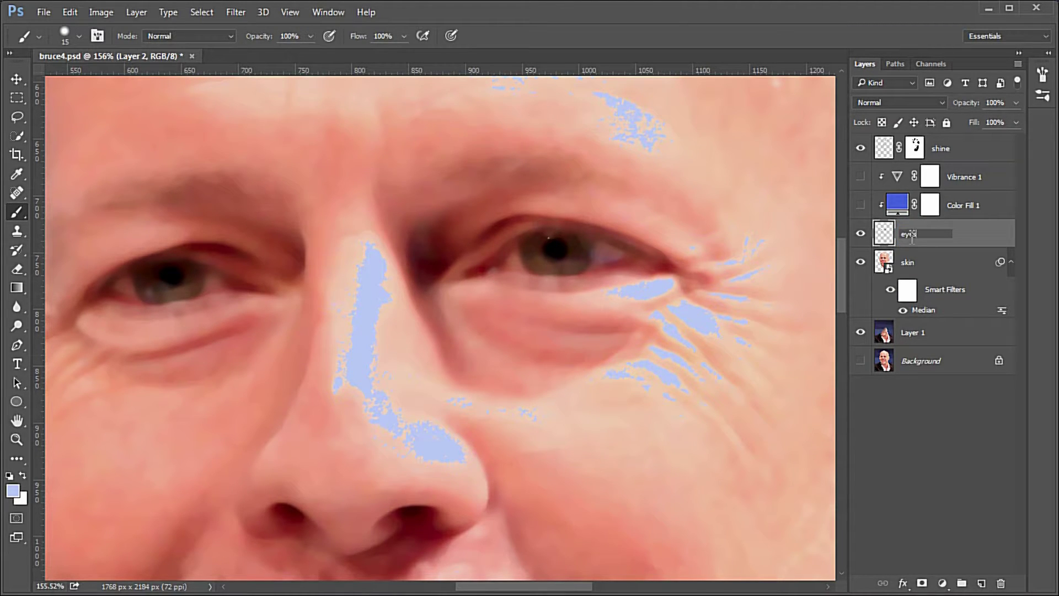
key(Return)
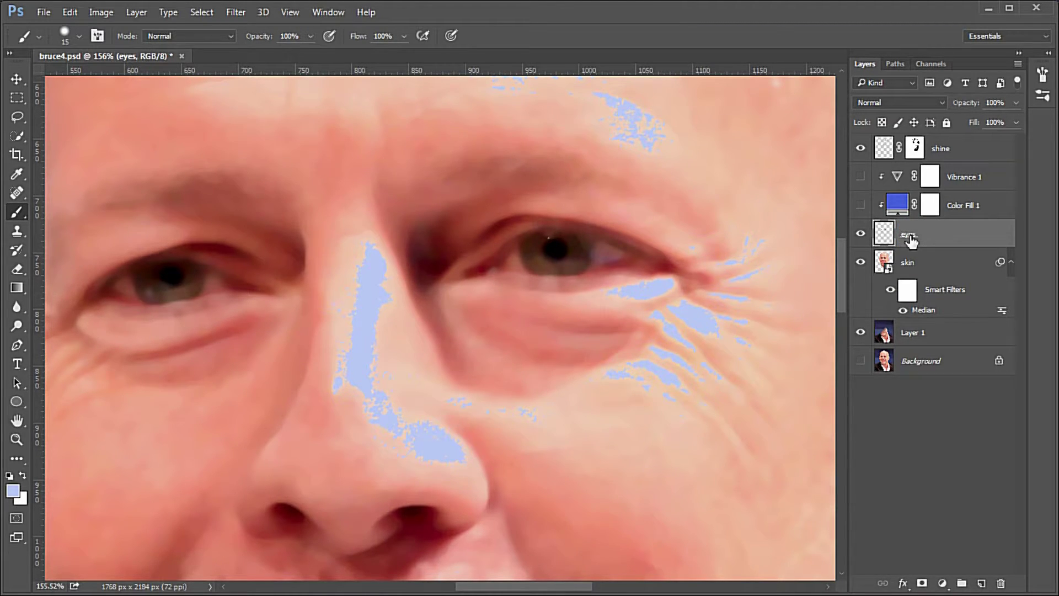
drag(943, 242, 960, 146)
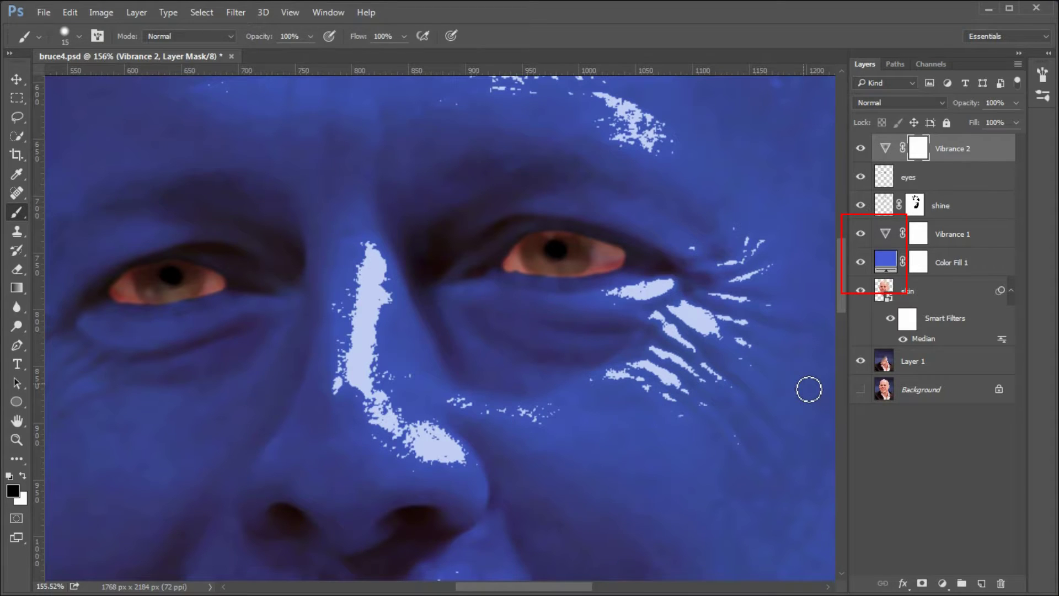
Undo the last Vibrance layer and add a new one above the eyes layer, clipped to it.
key(ctrl+z)
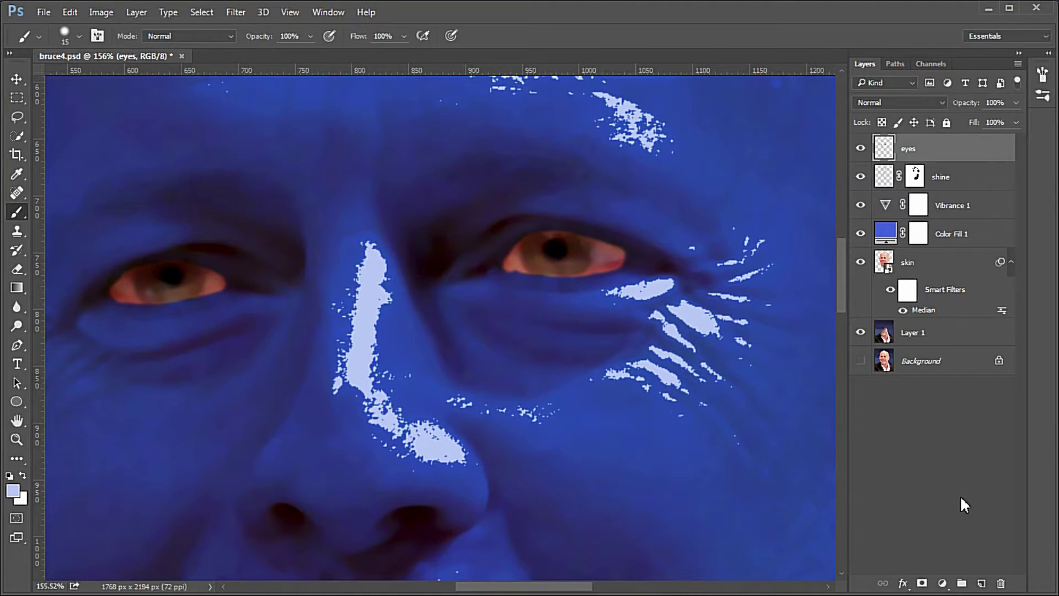
click(943, 584)
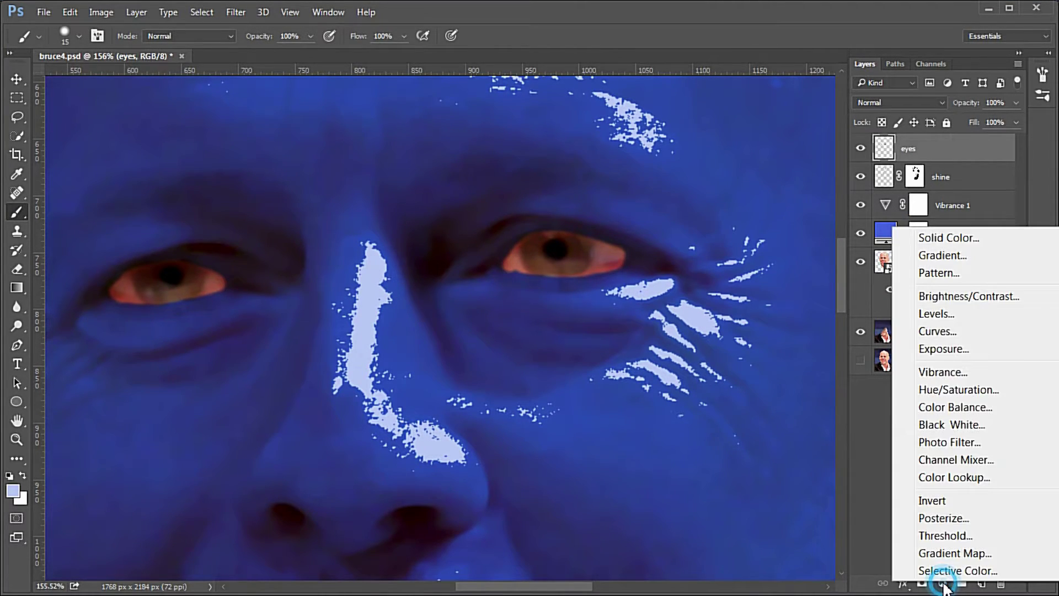
click(971, 372)
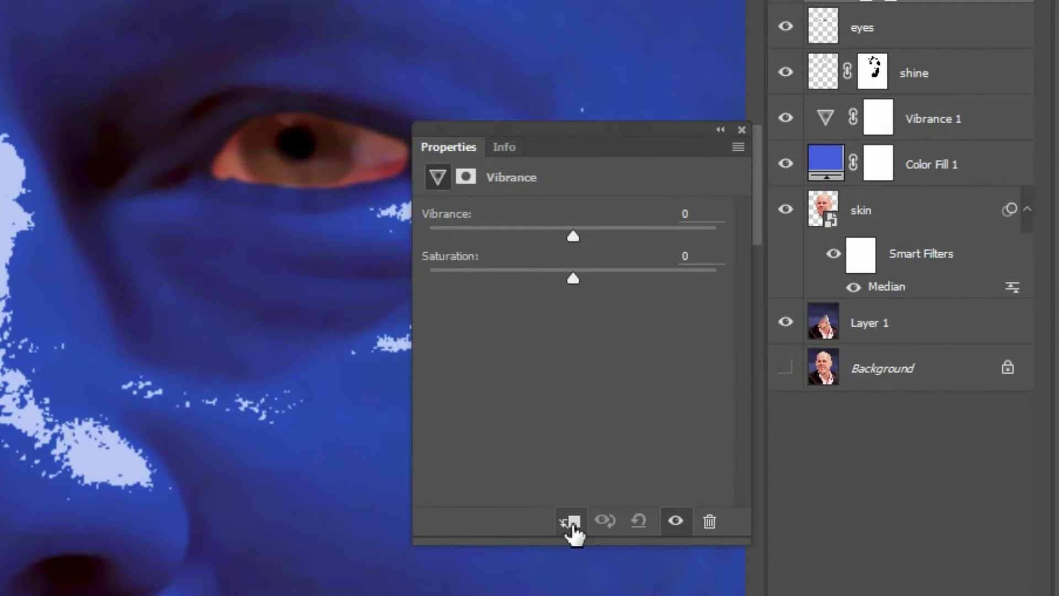
click(572, 523)
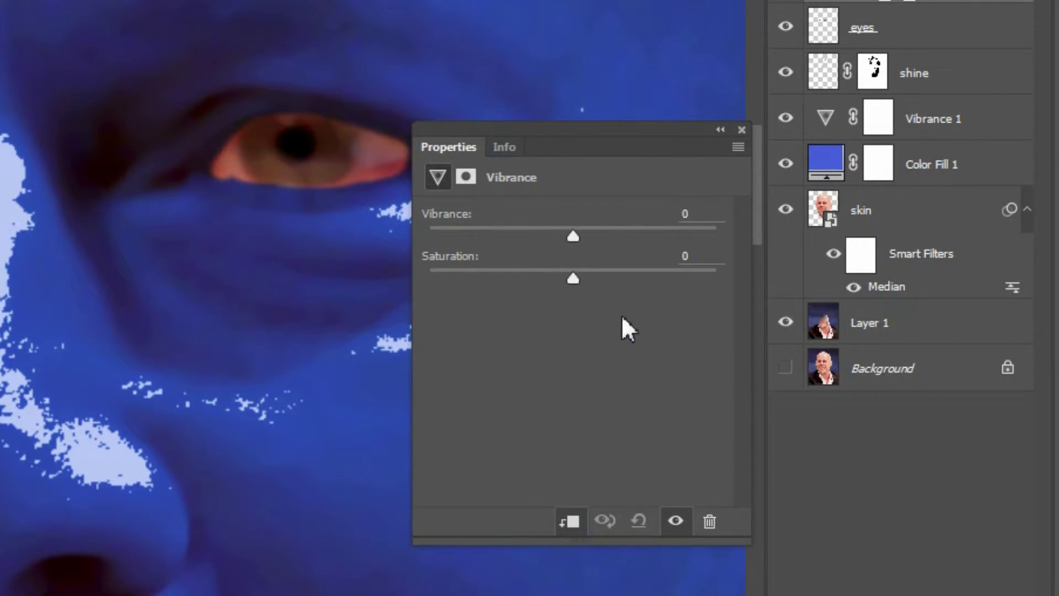
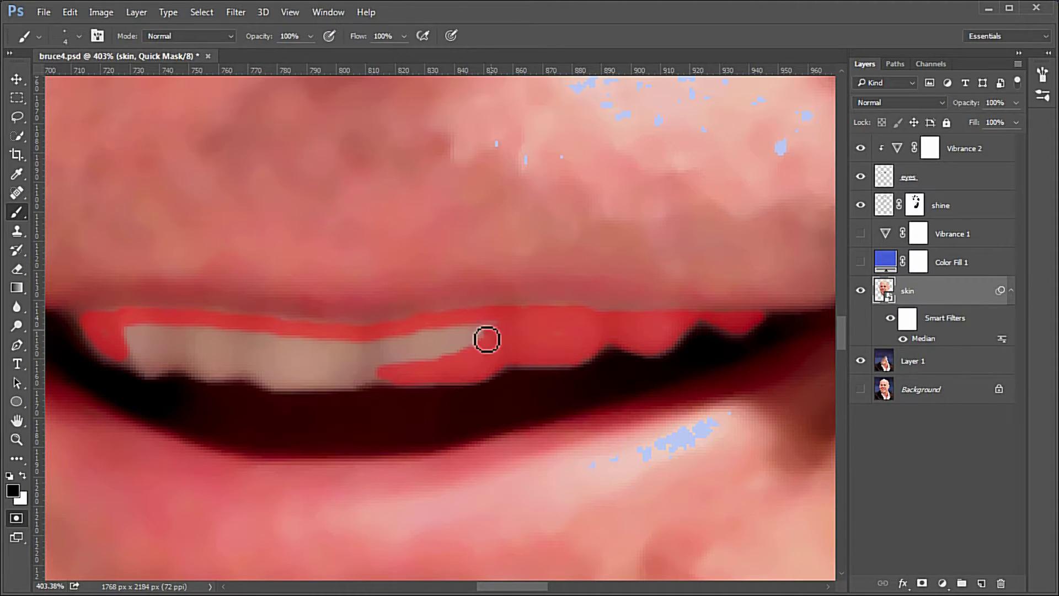
Finish painting the teeth in Quick Mask mode with a 4 px brush and turn the mask into a selection.
scroll(339, 369, left, 3)
mouse_move(266, 325)
mouse_down()
mouse_move(276, 357)
mouse_move(480, 390)
mouse_move(375, 334)
mouse_move(316, 355)
mouse_move(456, 338)
mouse_up()
scroll(508, 339, down, 1)
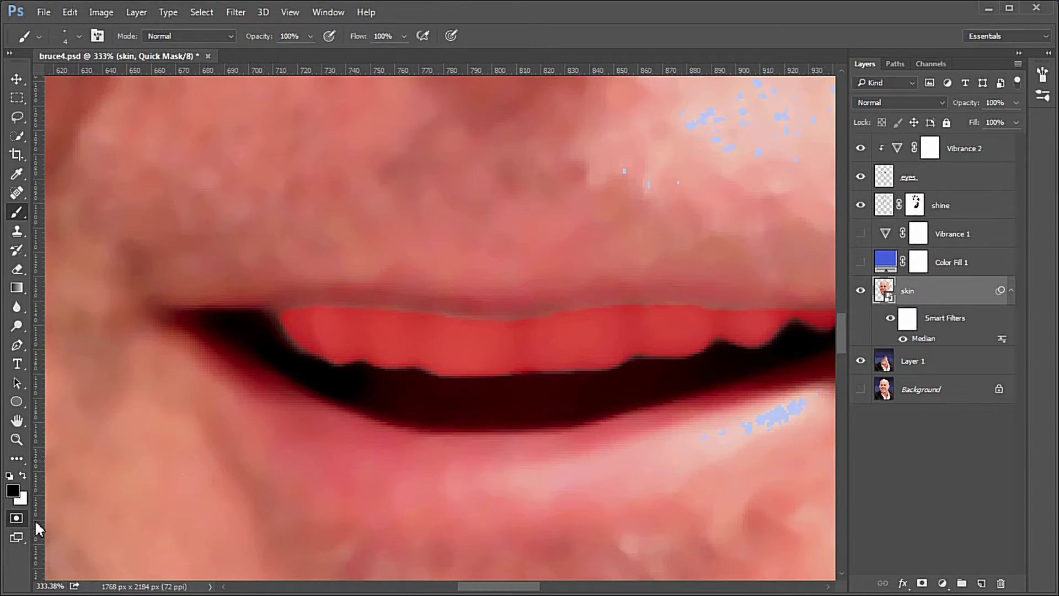
click(16, 520)
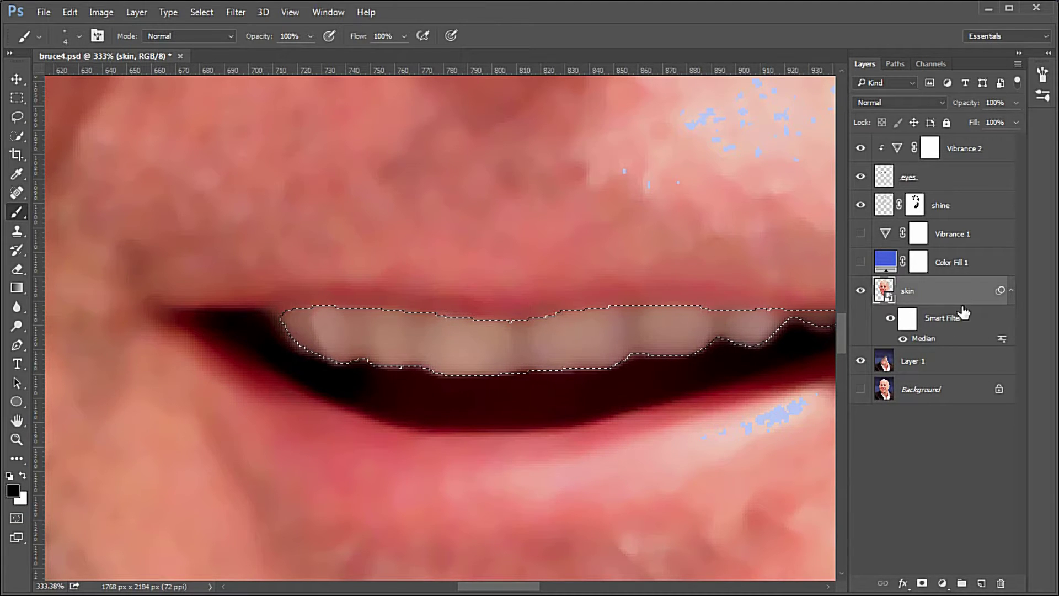
Copy the selected teeth to a new layer, name it teeth and move it between the shine and eyes layers.
key(ctrl+j)
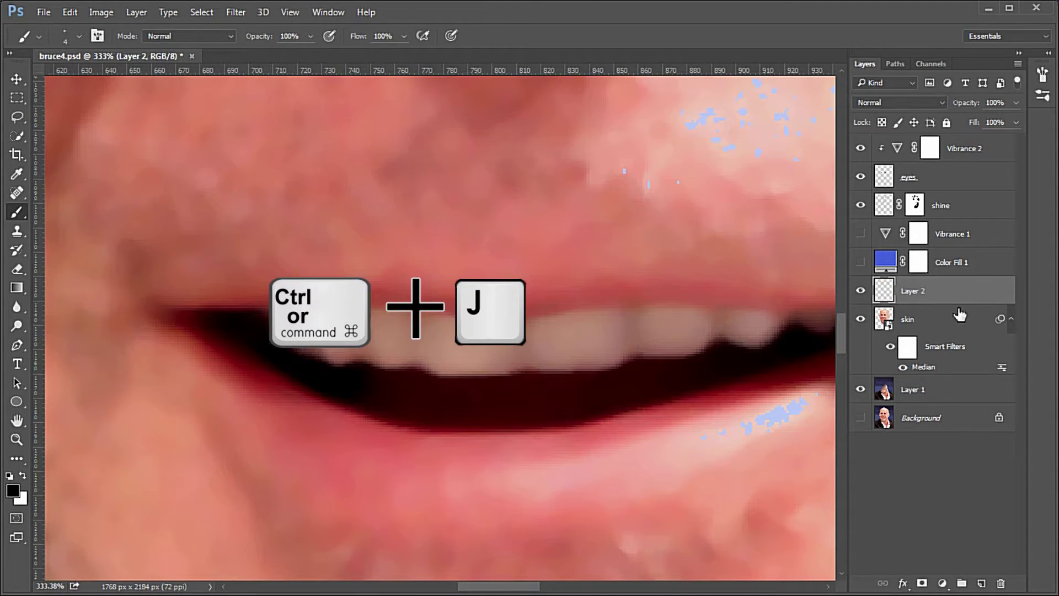
double_click(916, 291)
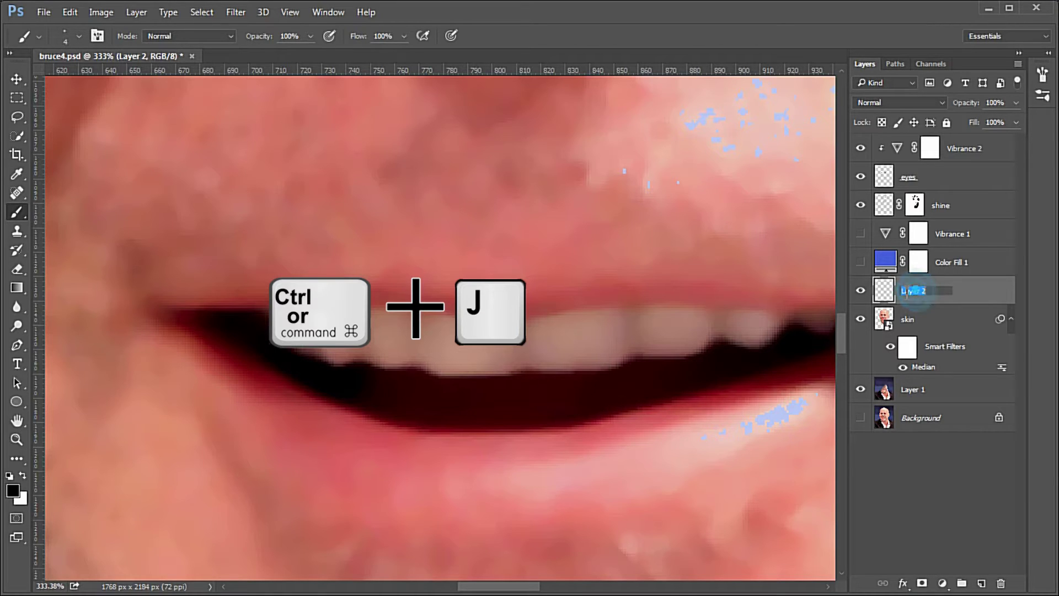
key(Return)
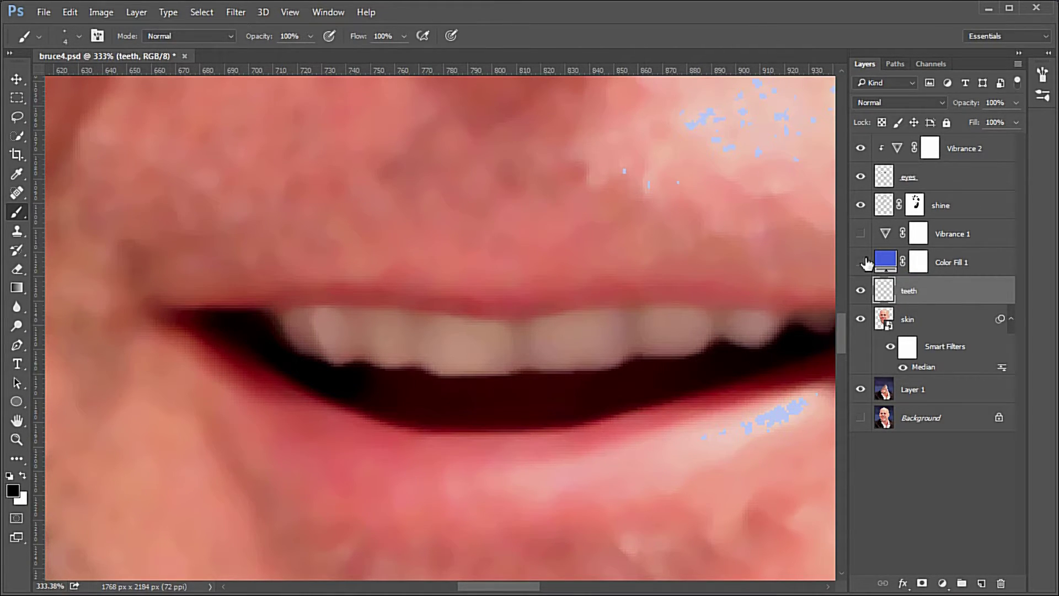
click(956, 294)
drag(956, 297, 956, 196)
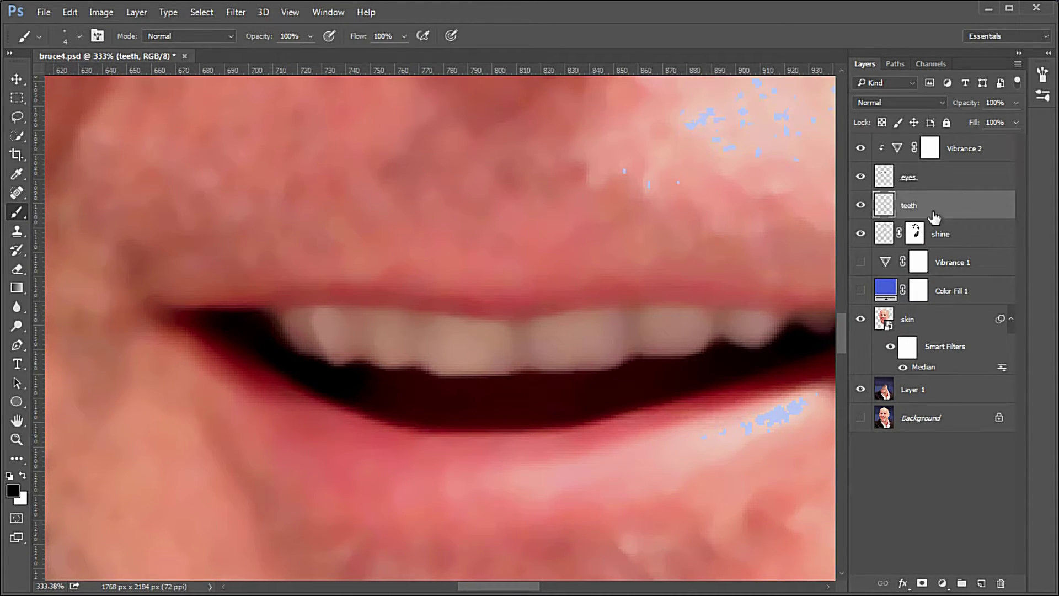
Show the Vibrance 1 and Color Fill 1 layers again and frame the mouth.
click(860, 262)
click(860, 291)
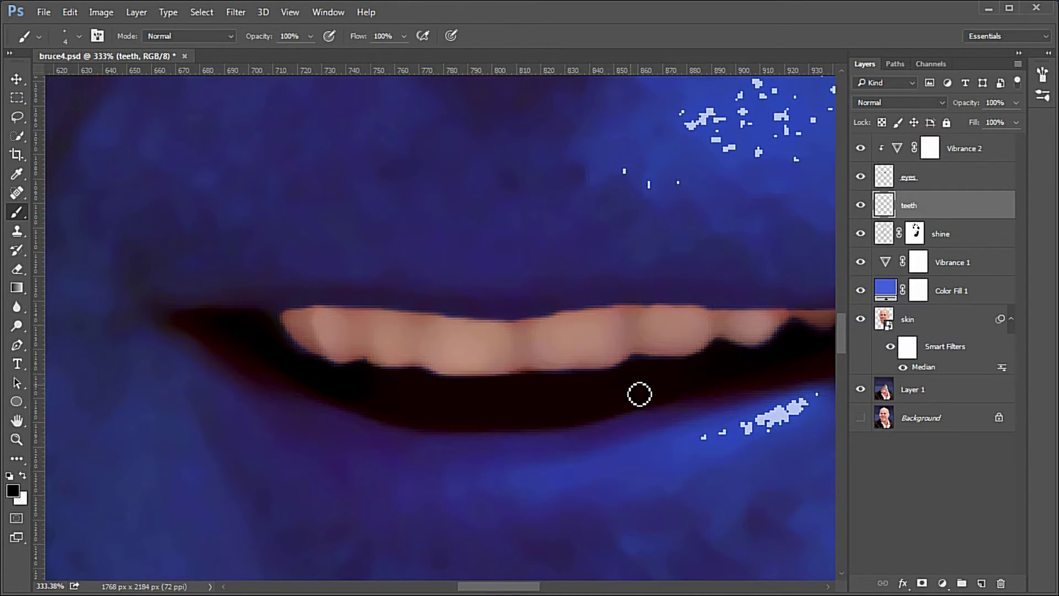
scroll(641, 396, down, 4)
scroll(640, 395, down, 8)
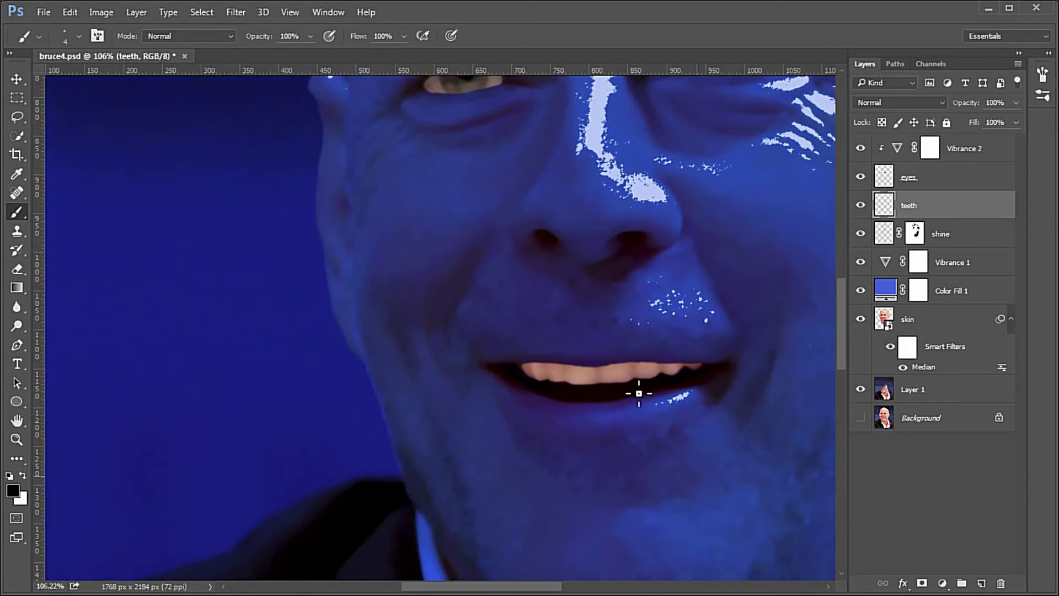
scroll(744, 374, up, 5)
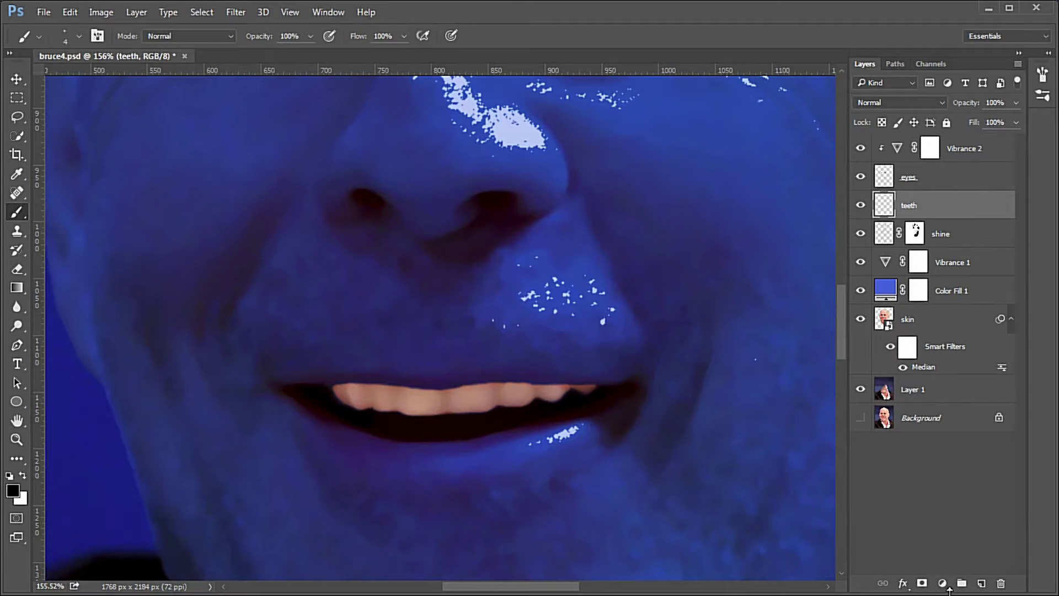
Add a Vibrance adjustment layer clipped to the teeth layer, with Vibrance -8 and Saturation -24.
click(943, 586)
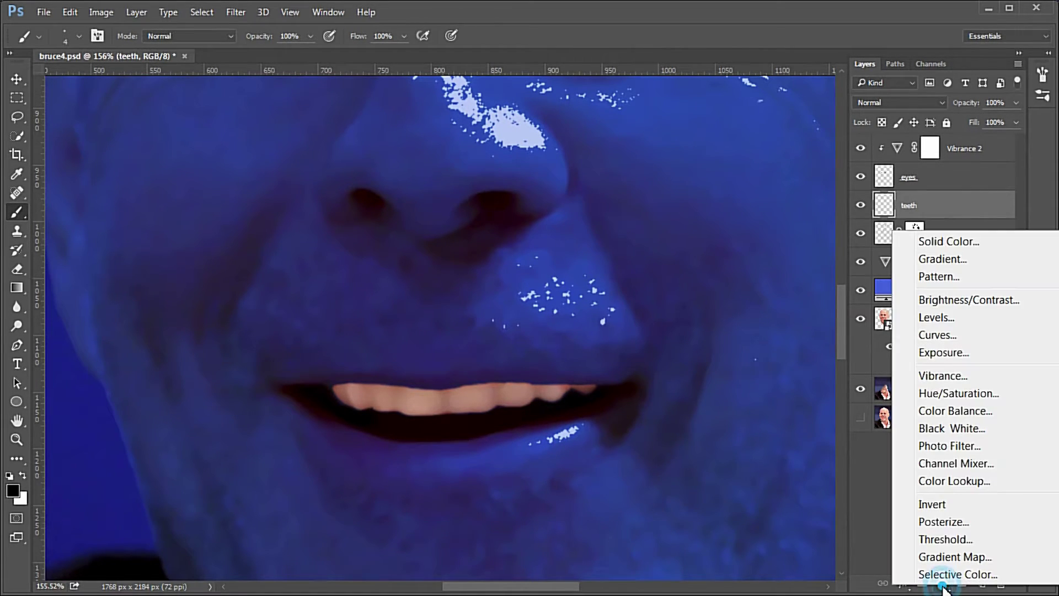
click(961, 379)
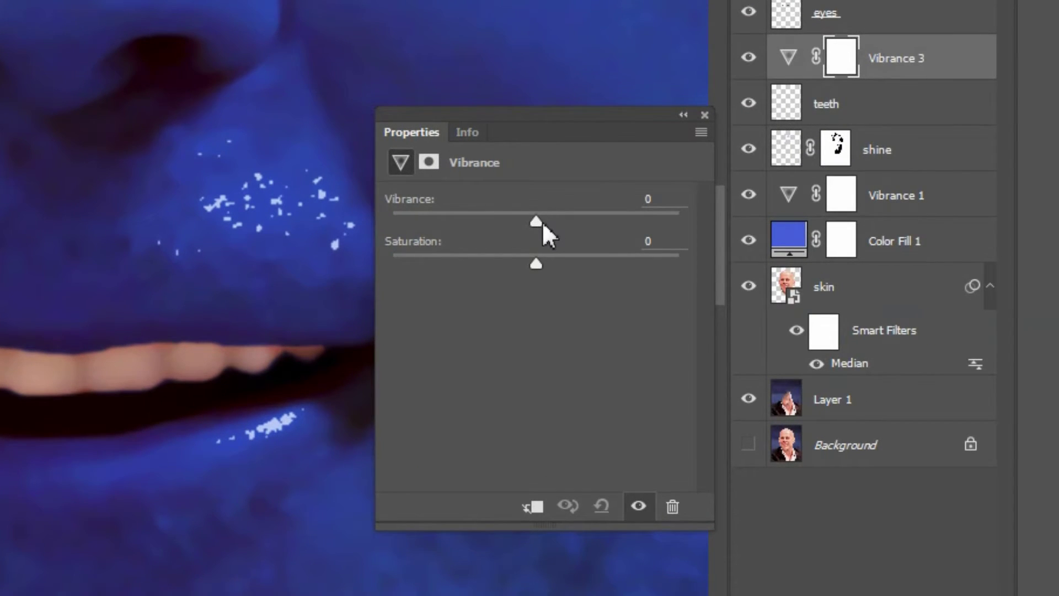
drag(541, 224, 514, 226)
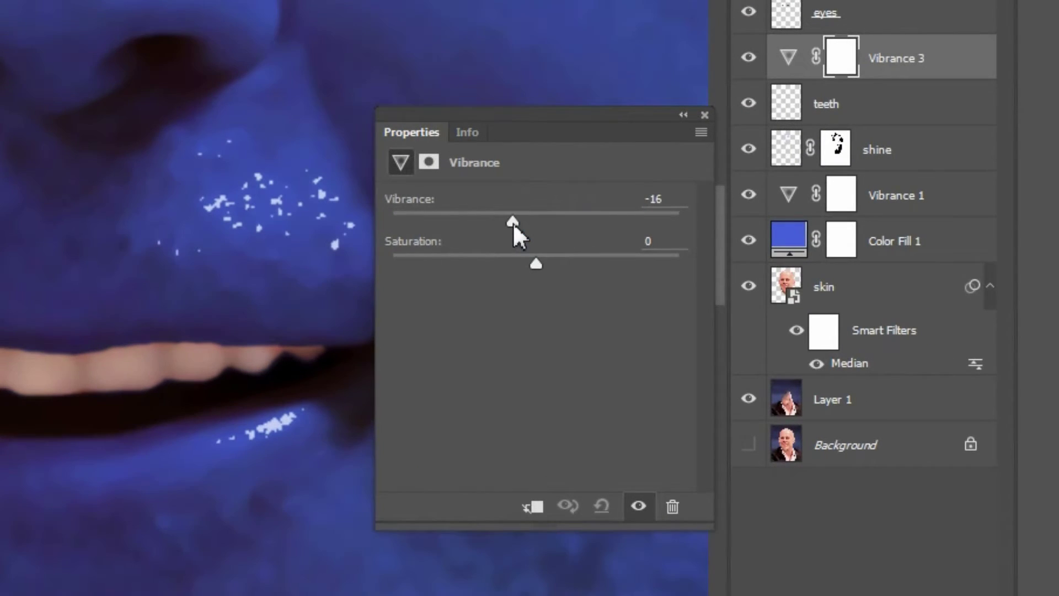
click(533, 506)
click(539, 264)
drag(538, 263, 501, 260)
drag(508, 220, 524, 220)
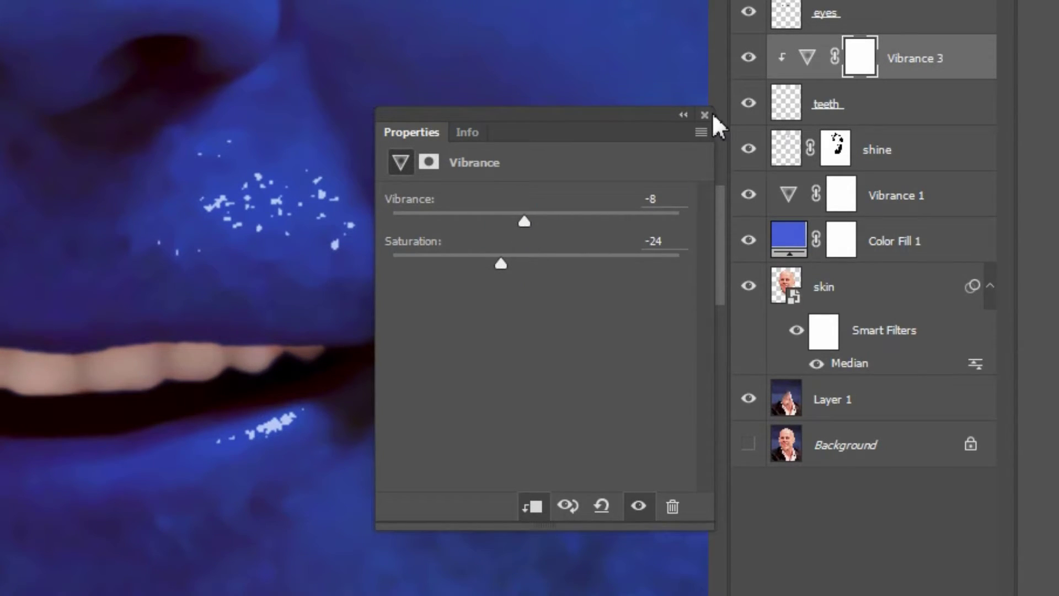
click(704, 115)
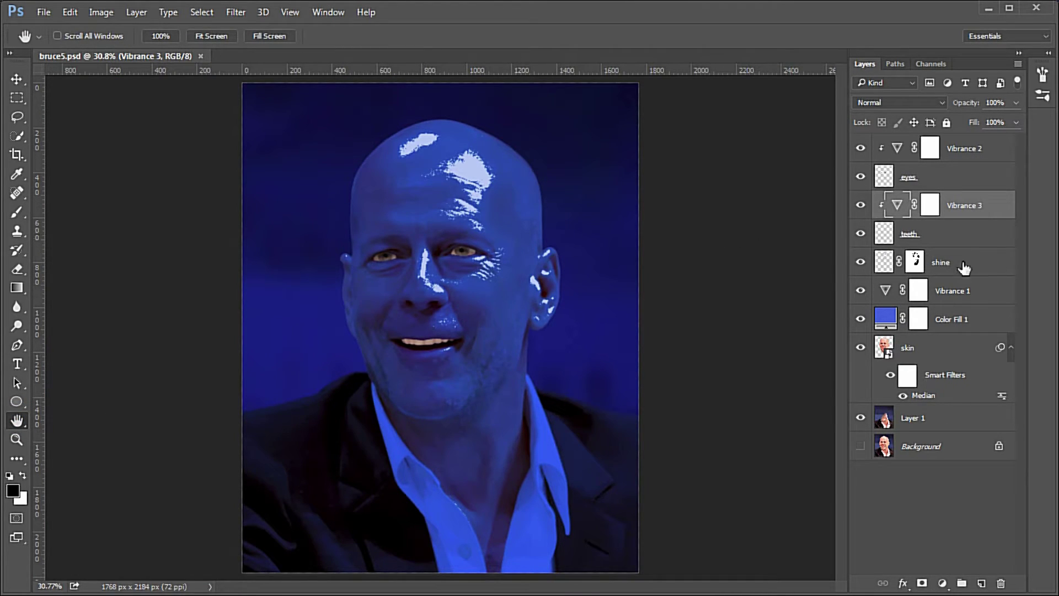
Clip the Vibrance 1 and Color Fill 1 layers together to the skin layer with a clipping mask.
click(981, 288)
shift+click(987, 322)
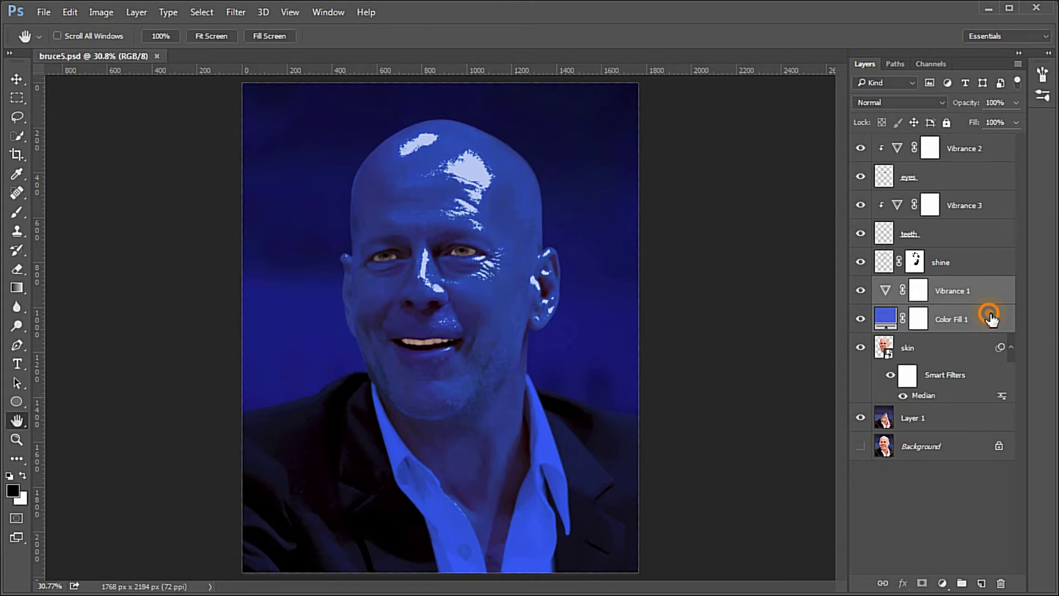
right_click(990, 317)
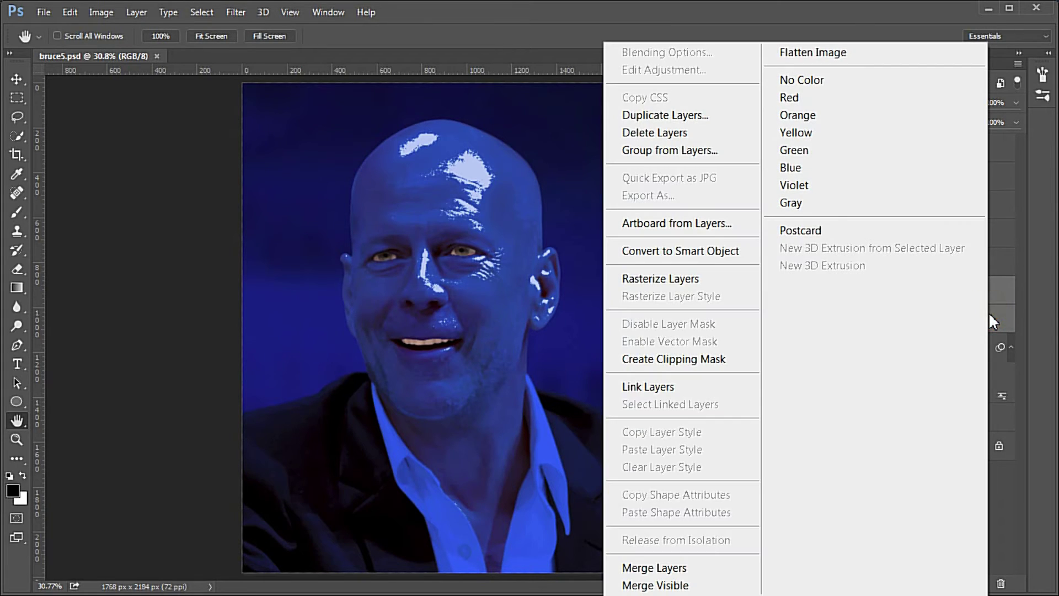
click(712, 360)
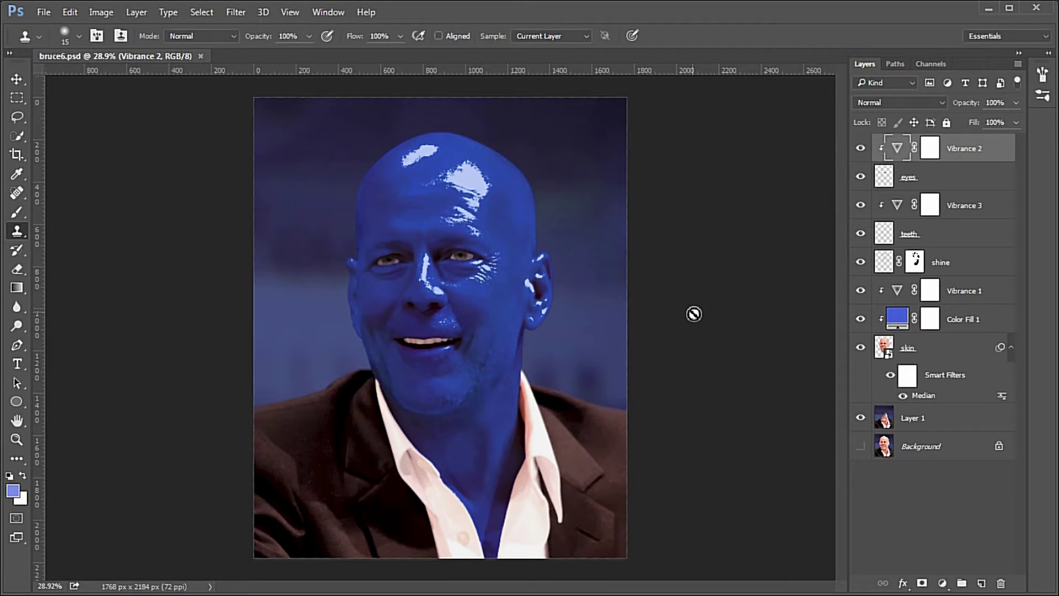
On Layer 1, clone nearby background over the leftover reddish skin at the shirt collar's tip beside the neck.
scroll(701, 364, up, 5)
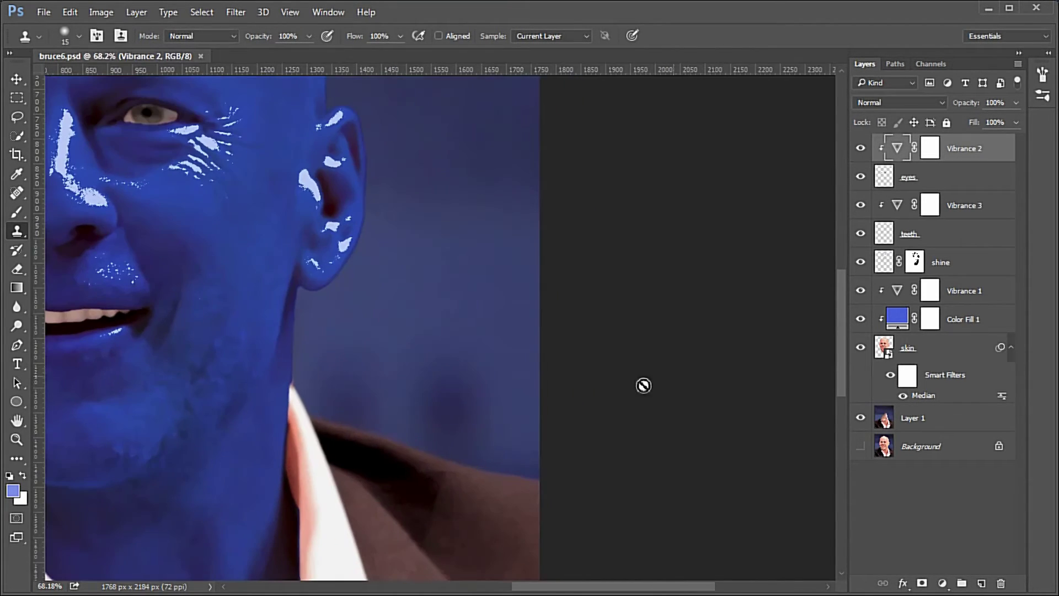
scroll(364, 426, up, 3)
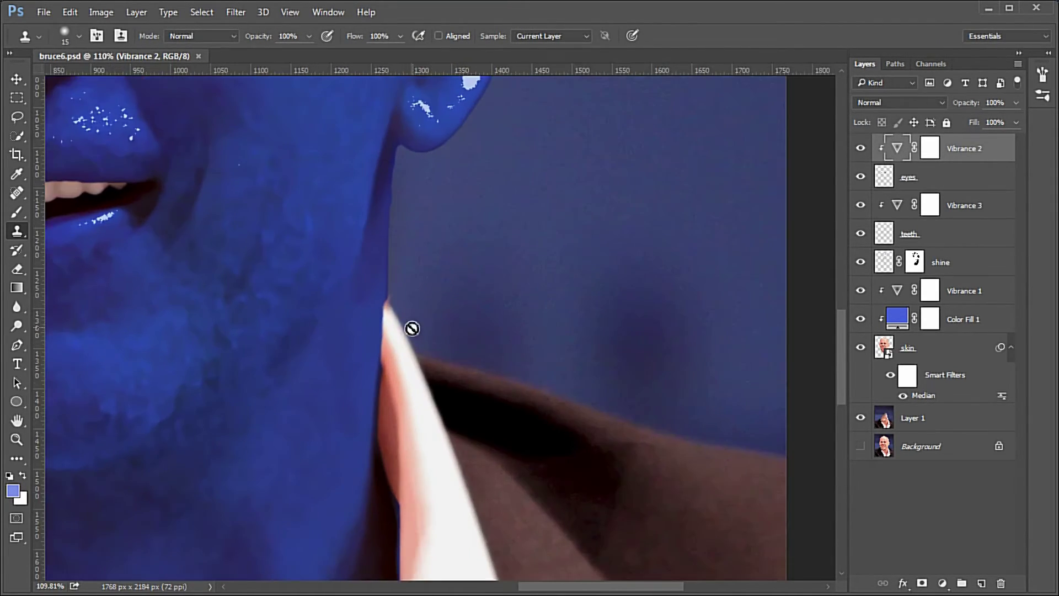
scroll(412, 328, up, 4)
key(alt+shift+bracketleft)
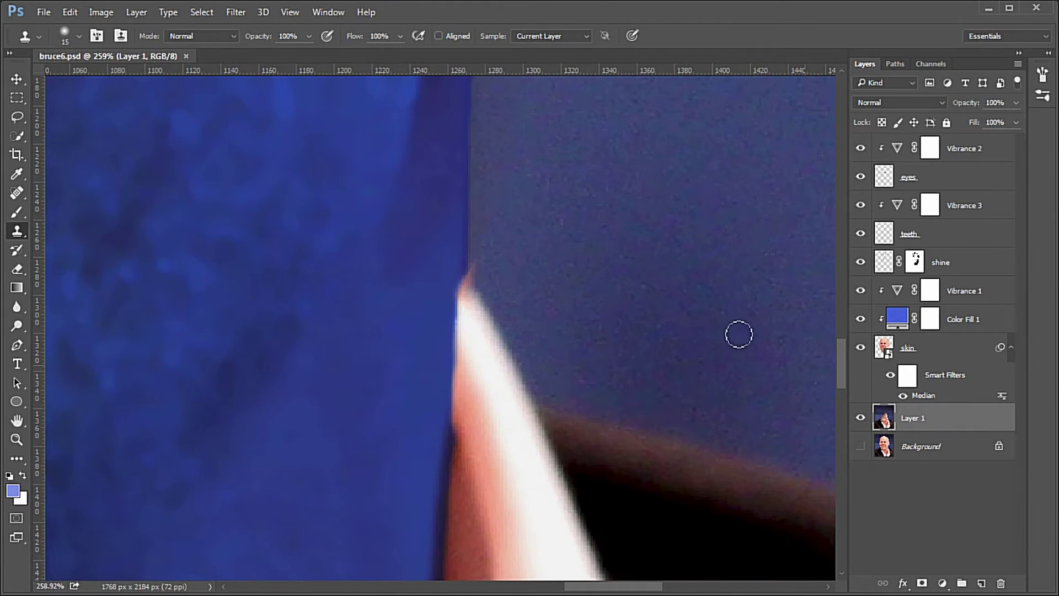
alt+click(497, 229)
click(480, 271)
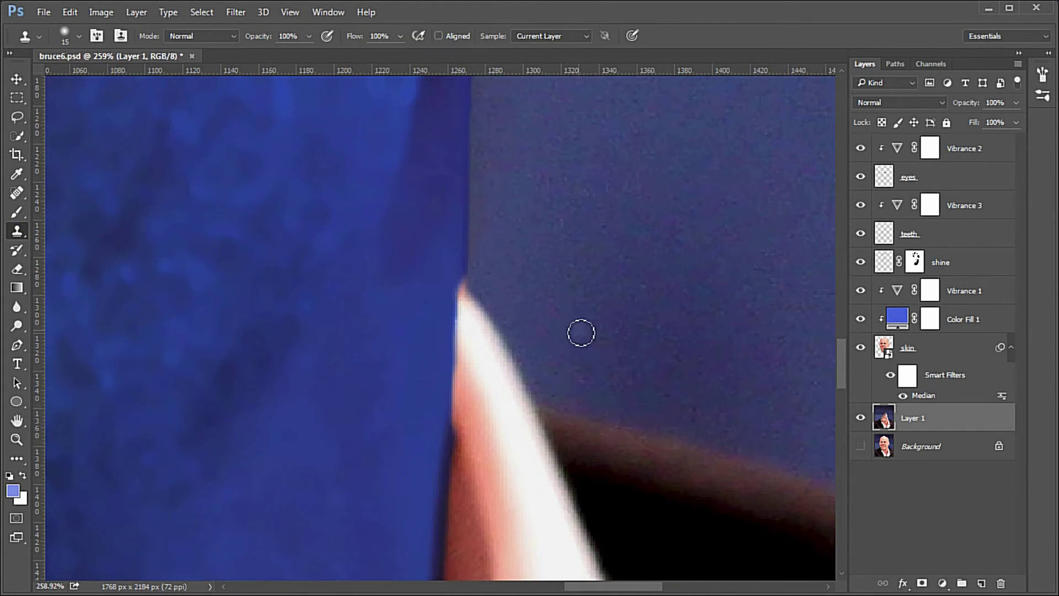
Paint black on the shine layer's mask to hide the stray white specks along the open shirt's edge on the chest.
scroll(580, 335, down, 5)
scroll(667, 314, down, 2)
mouse_move(326, 515)
mouse_down()
mouse_move(381, 269)
mouse_move(379, 220)
mouse_up()
scroll(398, 342, up, 3)
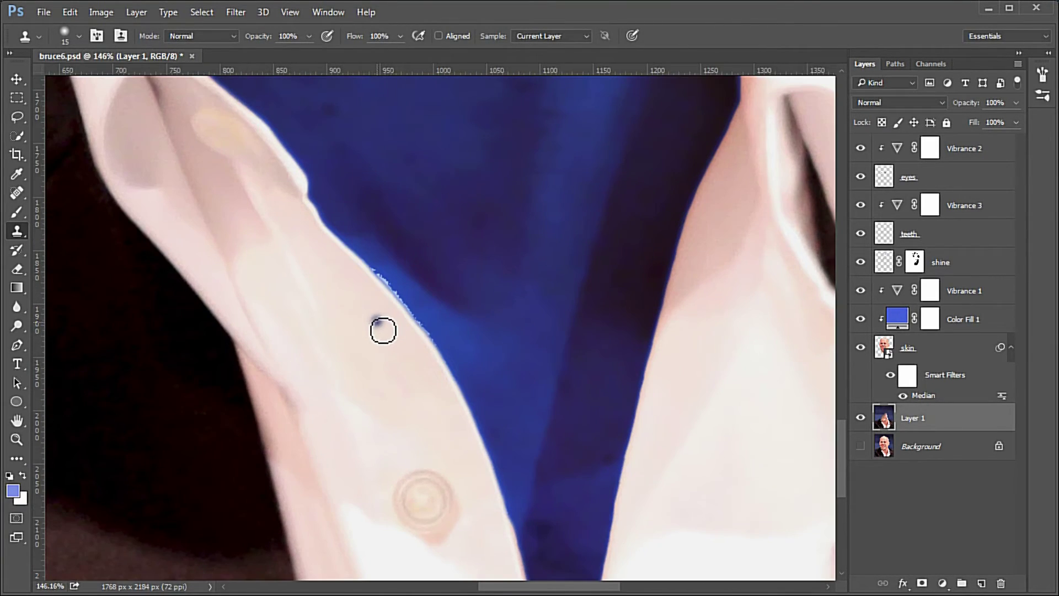
scroll(376, 331, up, 1)
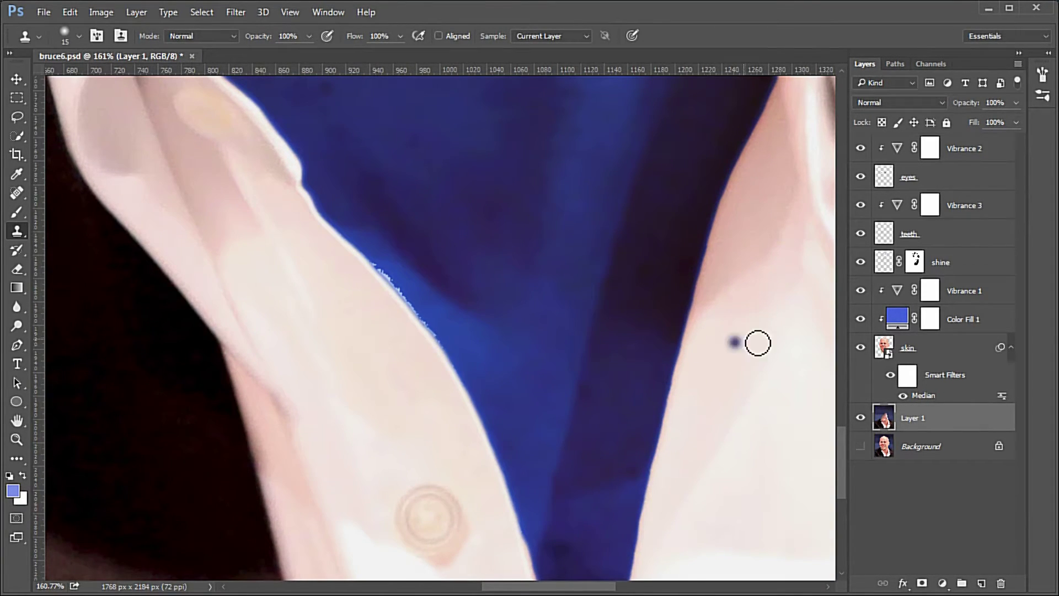
click(915, 262)
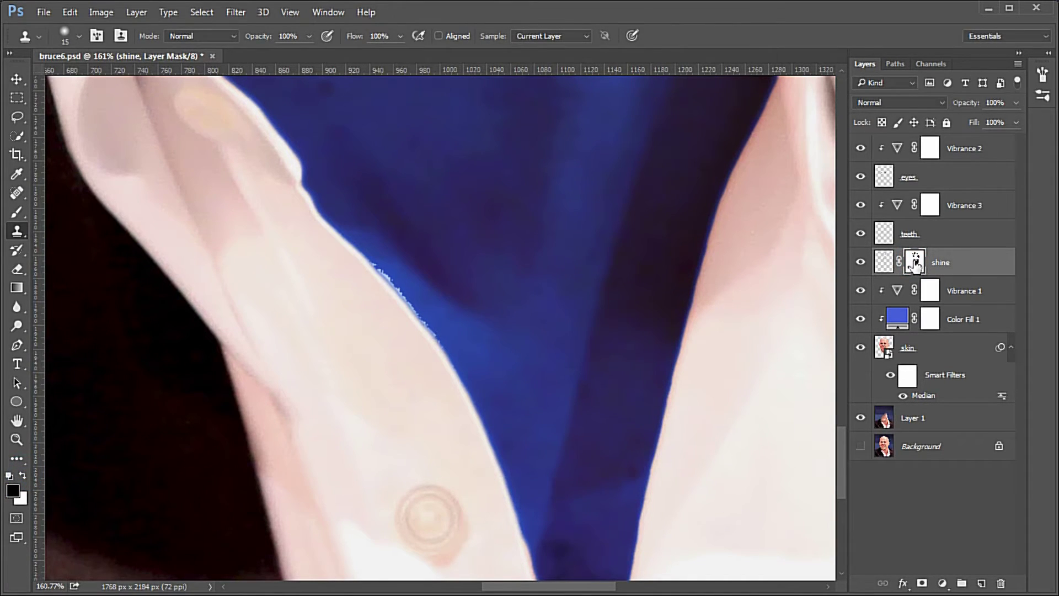
click(17, 213)
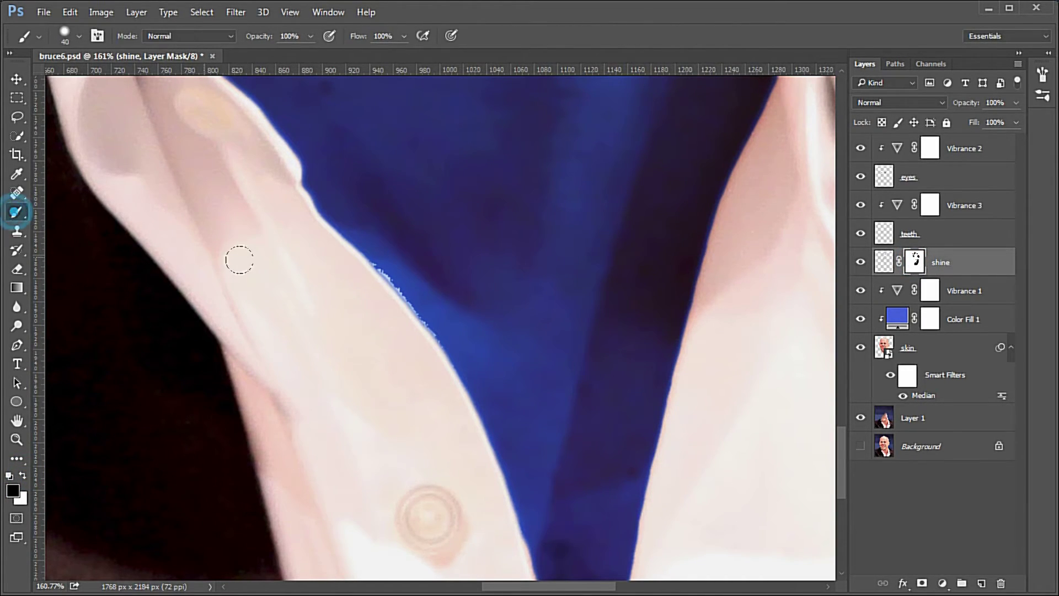
drag(368, 252, 418, 307)
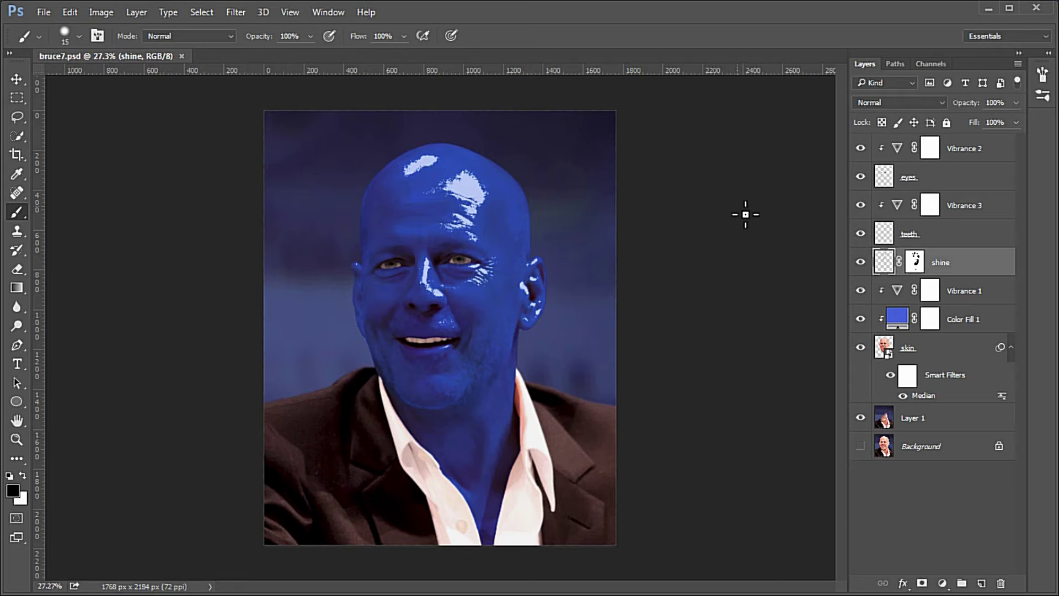
Add a Hue/Saturation adjustment layer directly above Layer 1, enable Colorize and set Hue to 238.
click(934, 421)
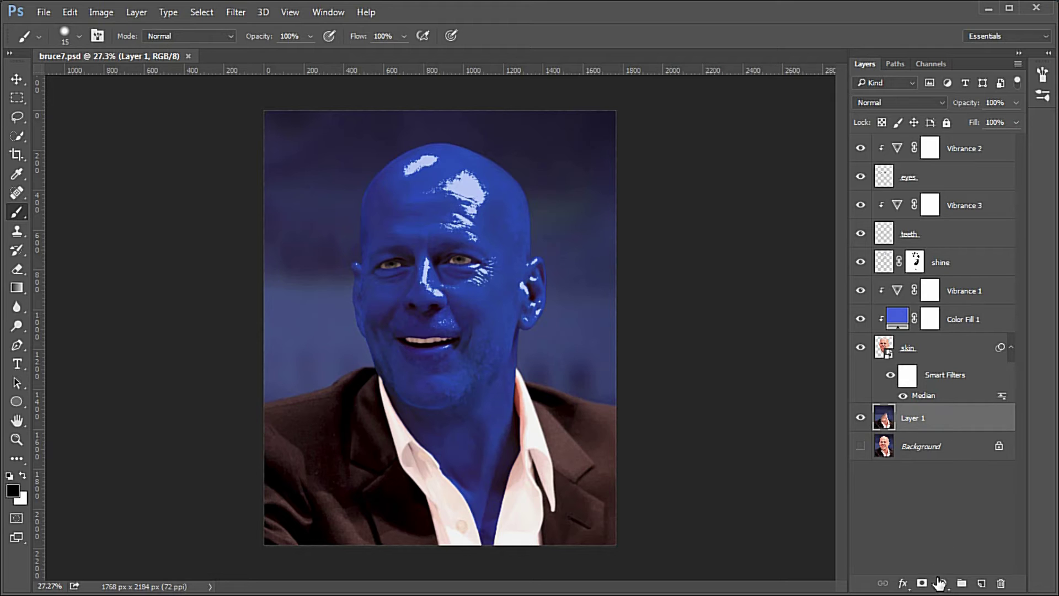
click(943, 584)
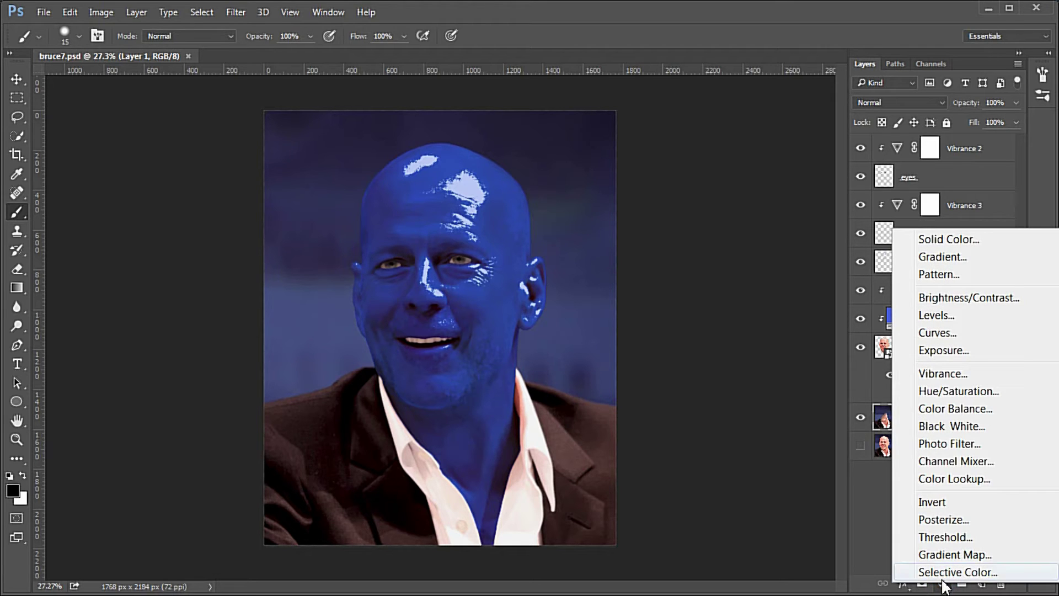
click(959, 391)
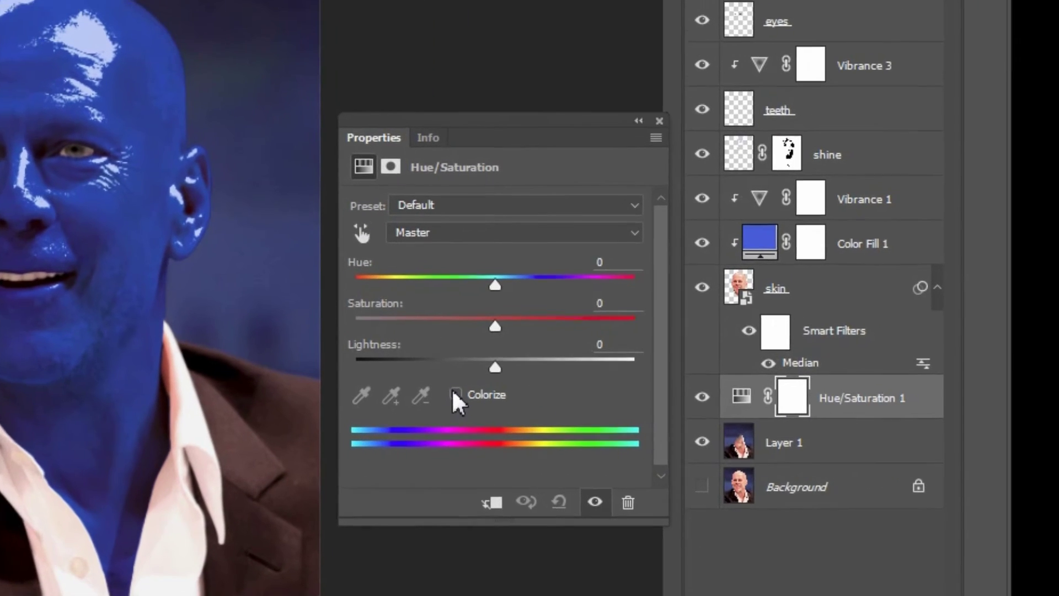
click(594, 407)
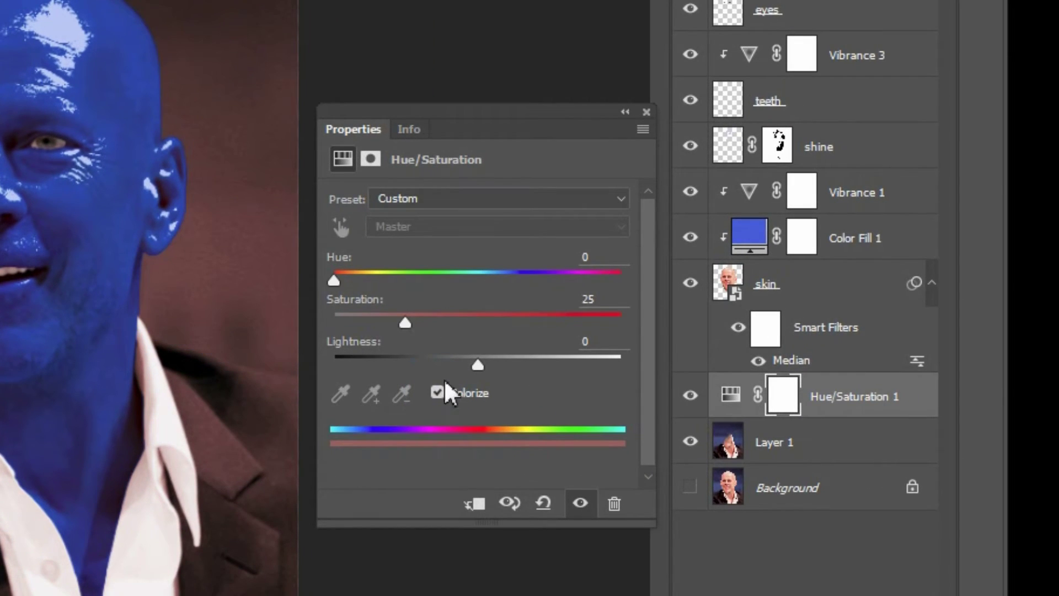
click(590, 259)
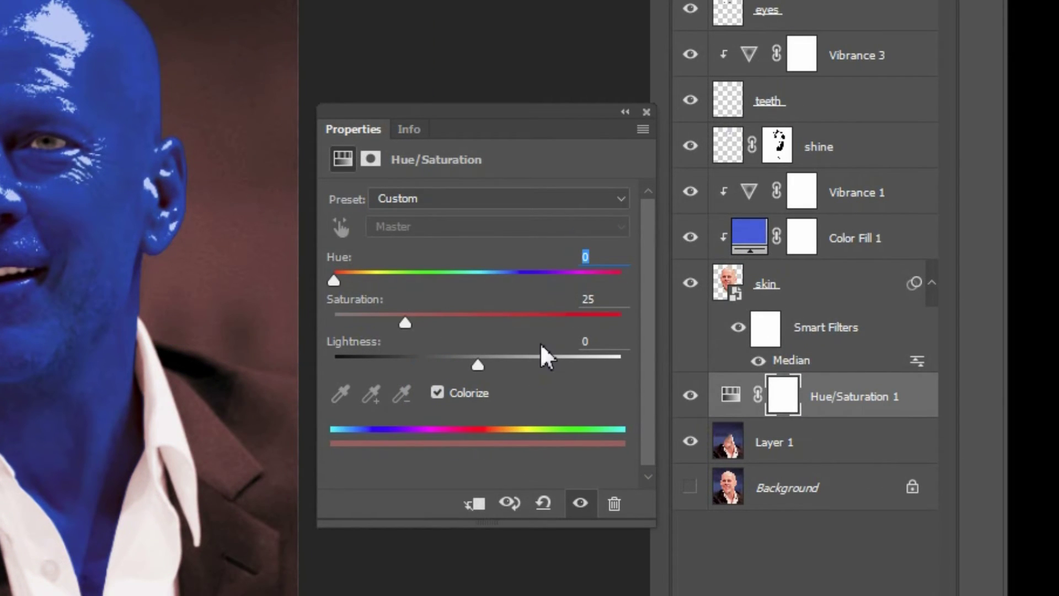
text(238)
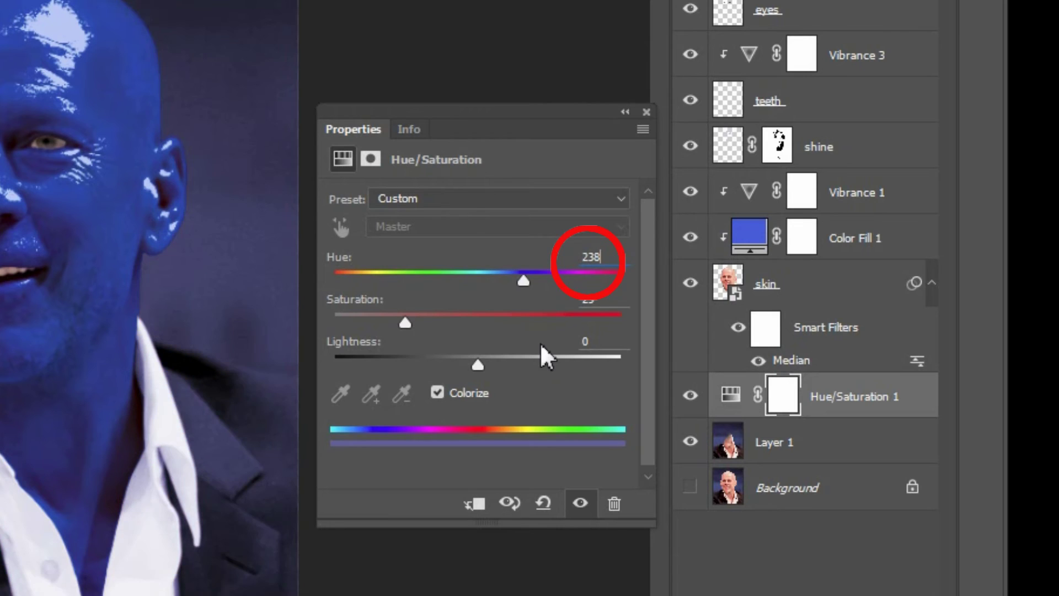
Set the Hue/Saturation layer's Saturation to 29 and Lightness to -4, and close its properties.
click(586, 293)
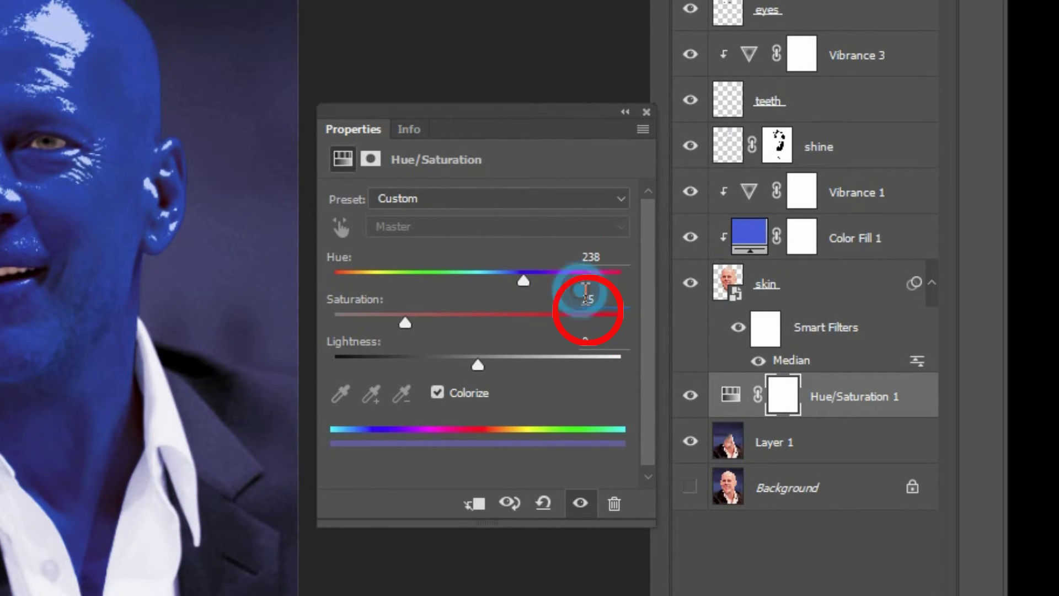
double_click(603, 300)
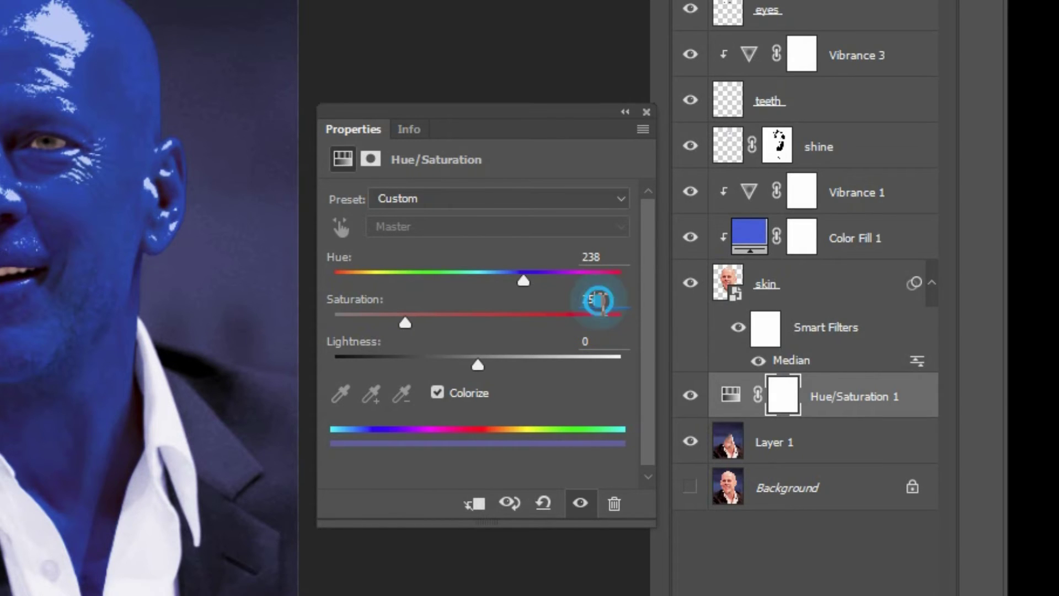
text(29)
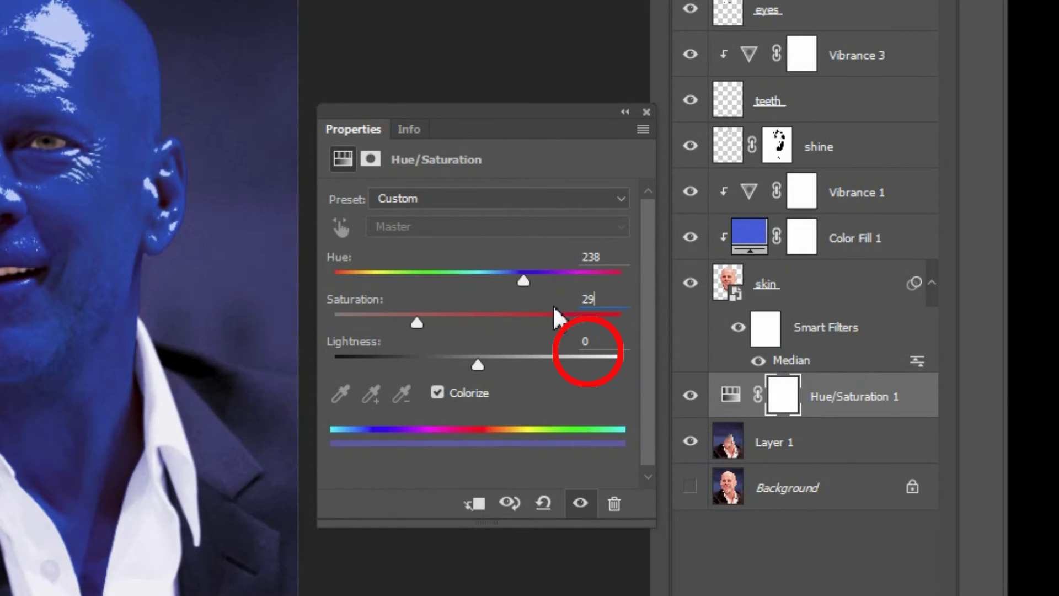
click(580, 341)
text(-4)
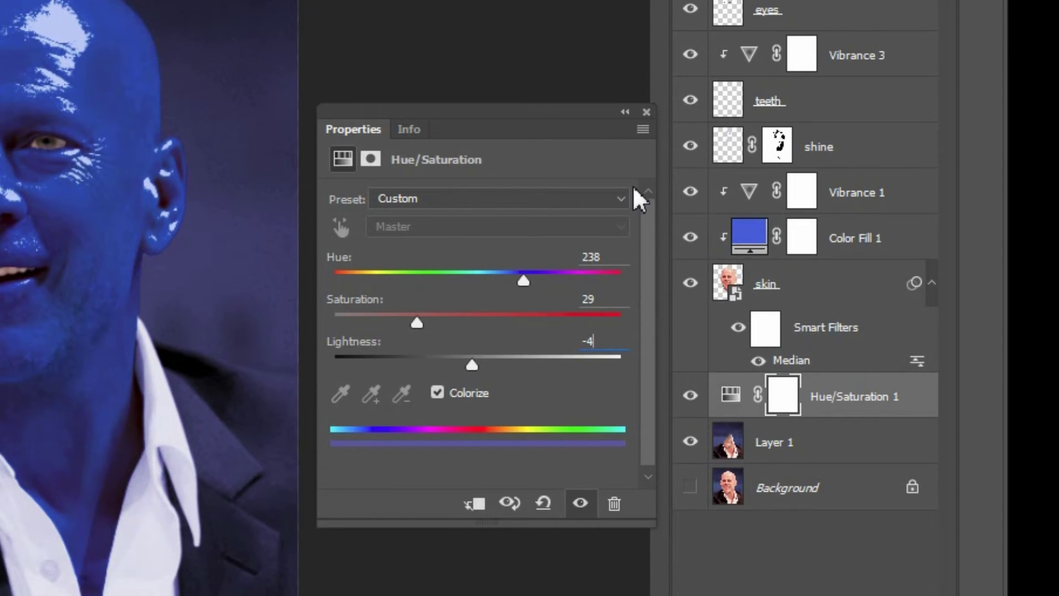
click(648, 111)
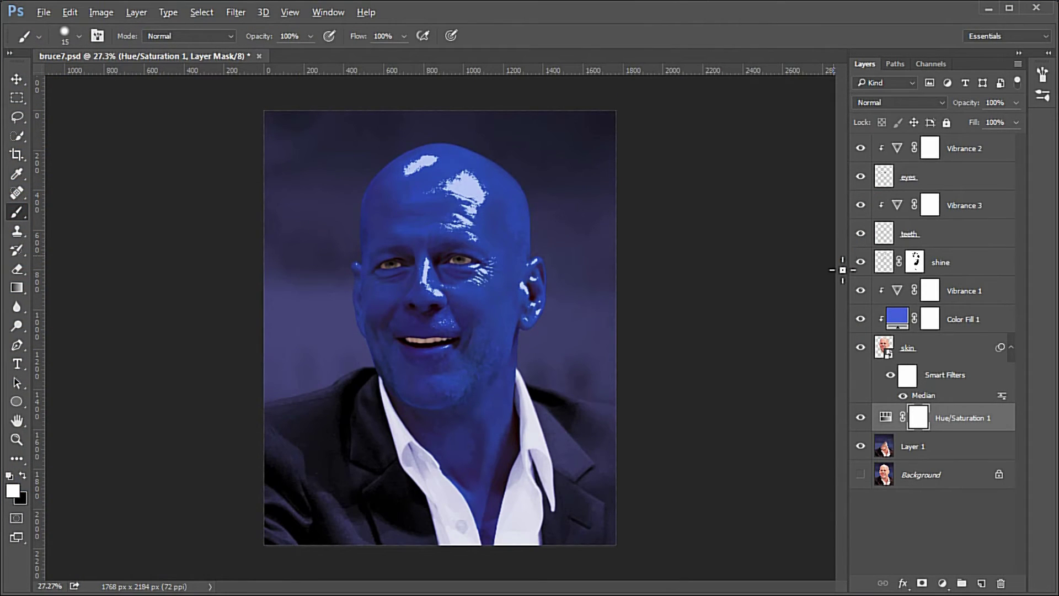
With Layer 1 active, select both sides of the white shirt using the Quick Selection tool.
click(938, 444)
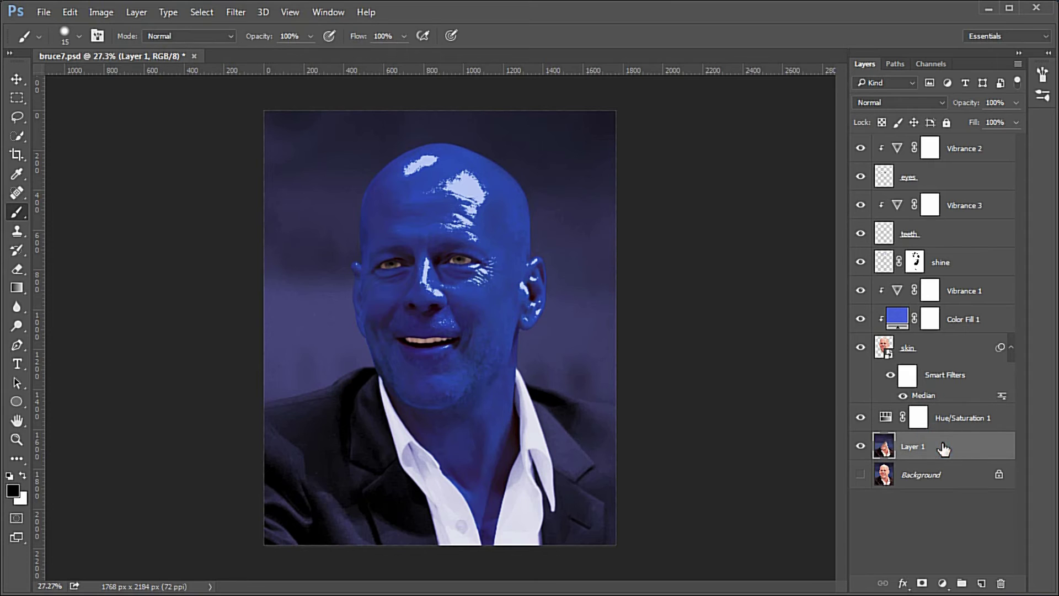
click(18, 135)
key(ctrl+plus)
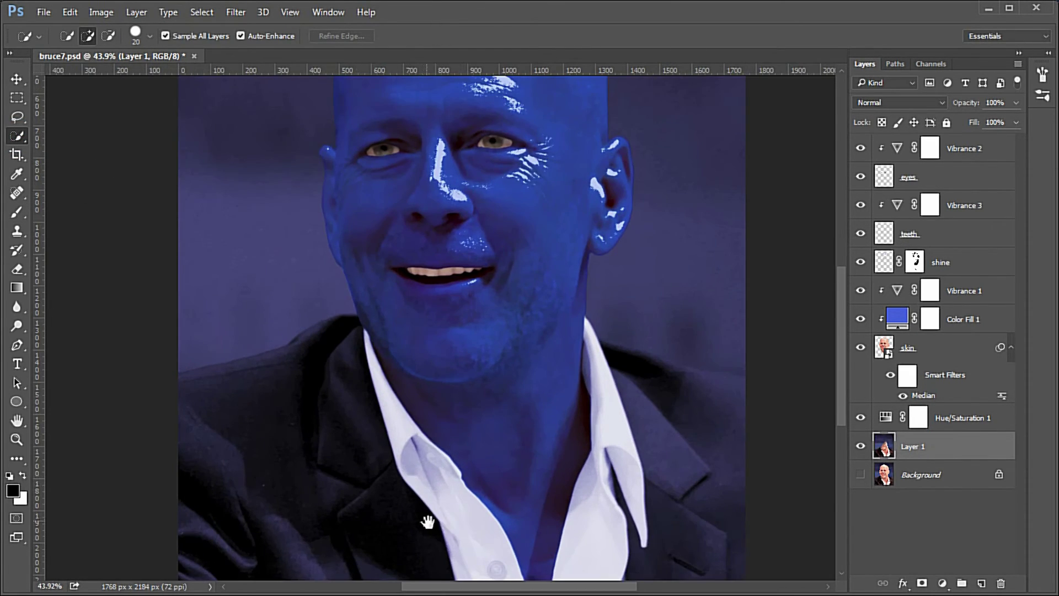
scroll(426, 525, down, 3)
drag(319, 230, 441, 480)
mouse_move(540, 228)
mouse_down()
mouse_move(546, 406)
mouse_move(560, 449)
mouse_move(567, 390)
mouse_up()
scroll(560, 449, up, 2)
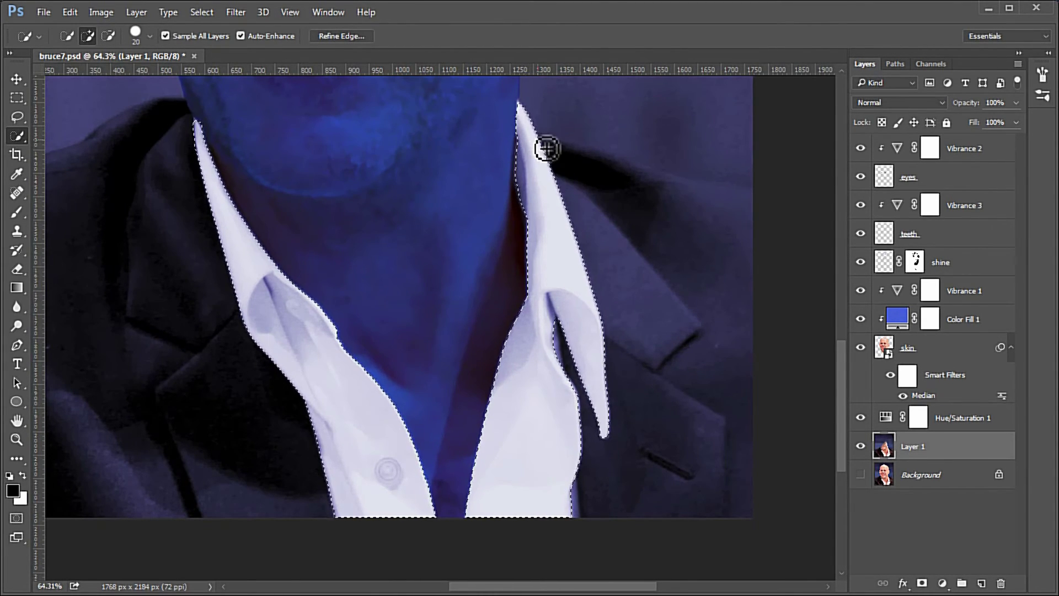
Invert the shirt selection, fill it with black on the Hue/Saturation layer's mask, and deselect.
key(ctrl+shift+i)
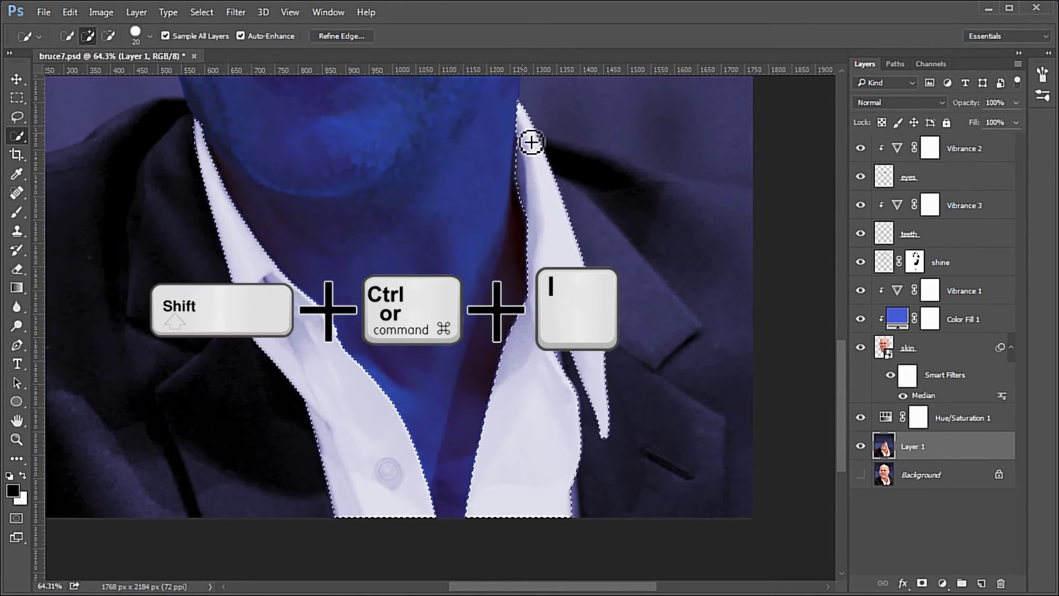
click(919, 418)
click(12, 474)
click(23, 474)
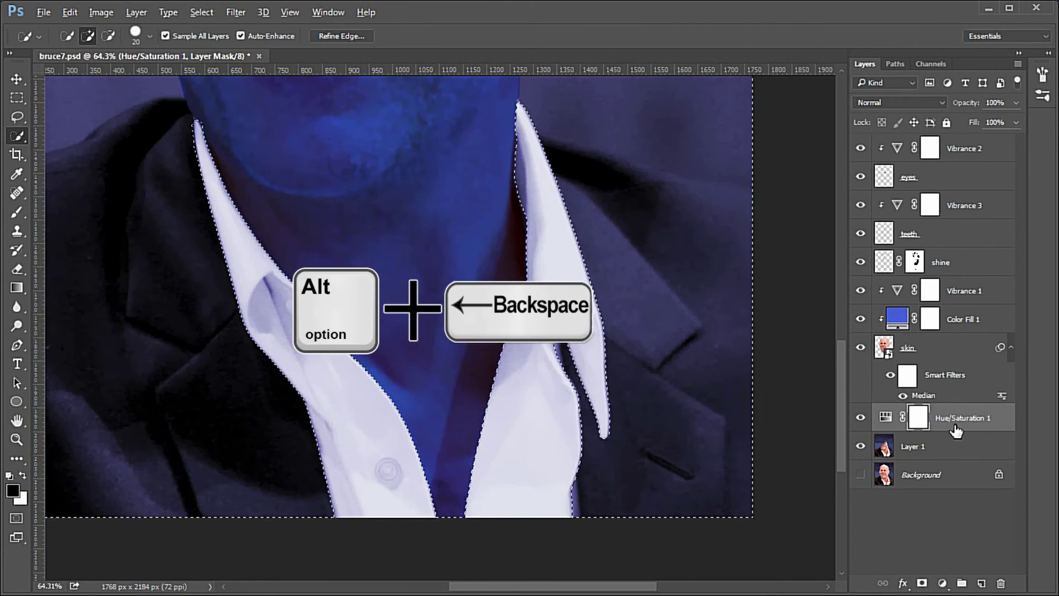
key(alt+BackSpace)
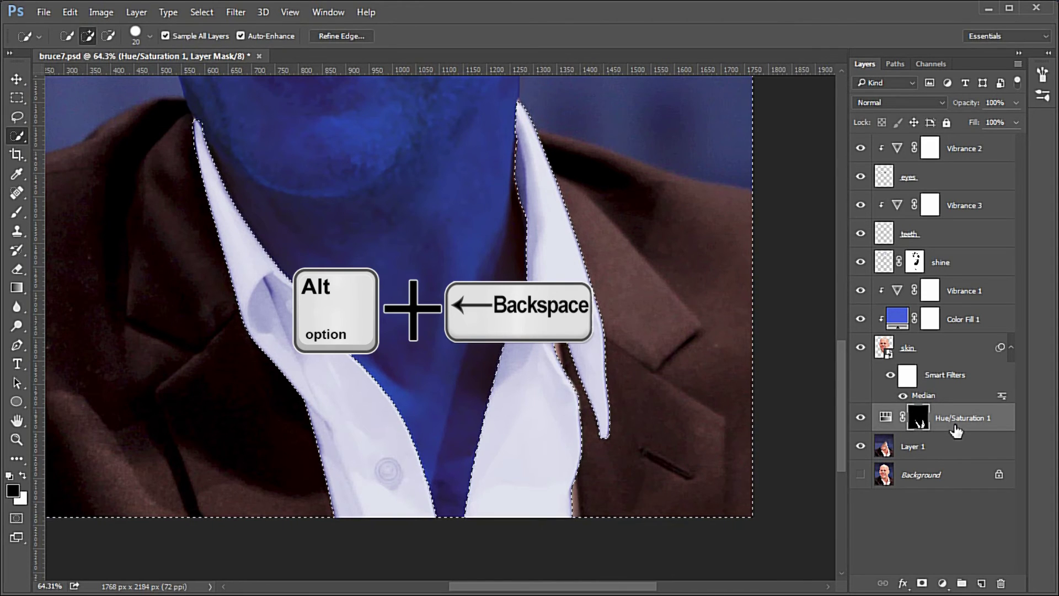
key(ctrl+d)
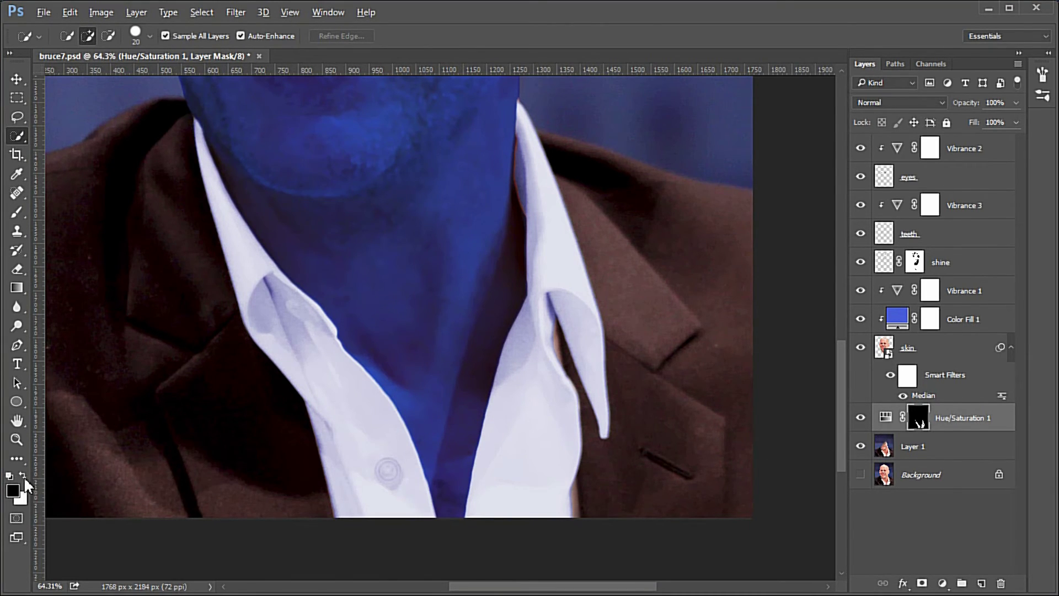
Brush white on the Hue/Saturation layer's mask over the missed shirt edge beneath the collar point, using a 15 px brush.
click(16, 212)
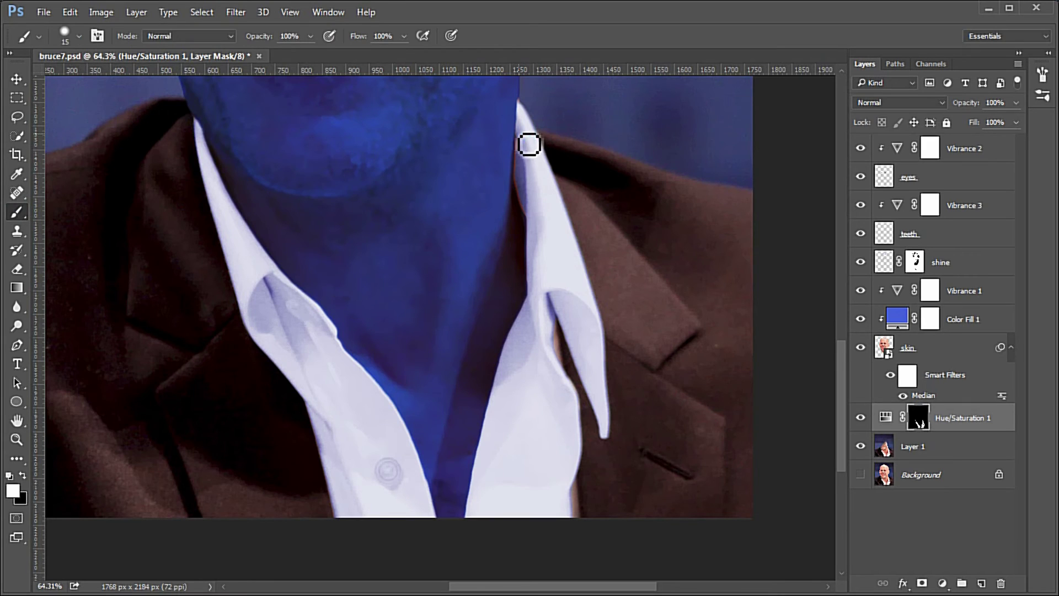
drag(568, 355, 574, 378)
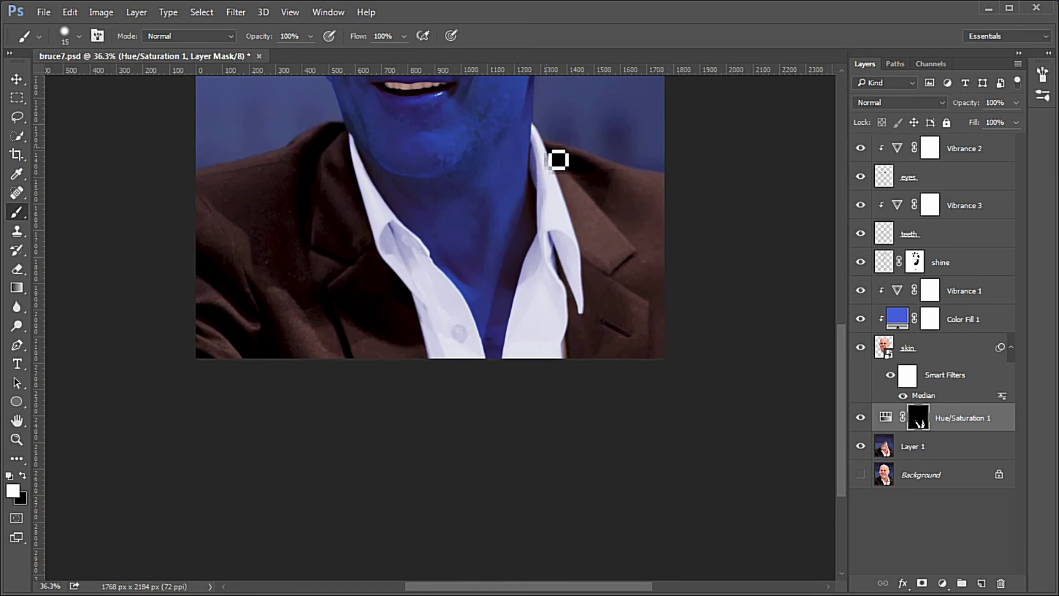
scroll(558, 159, down, 5)
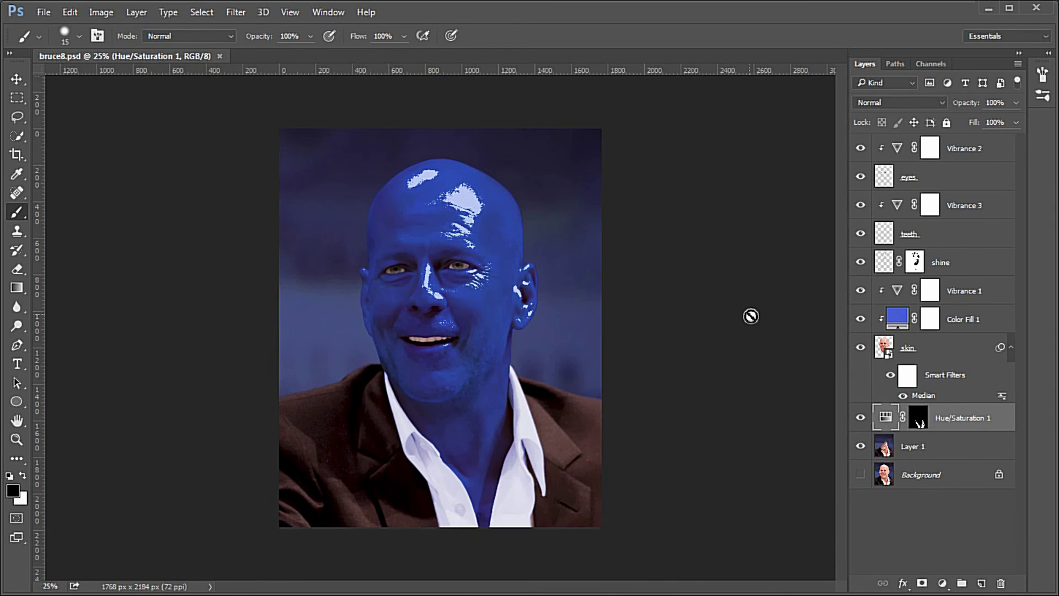
Add a Vibrance adjustment layer above the Hue/Saturation layer and set Vibrance to +46 and Saturation to +45.
click(943, 583)
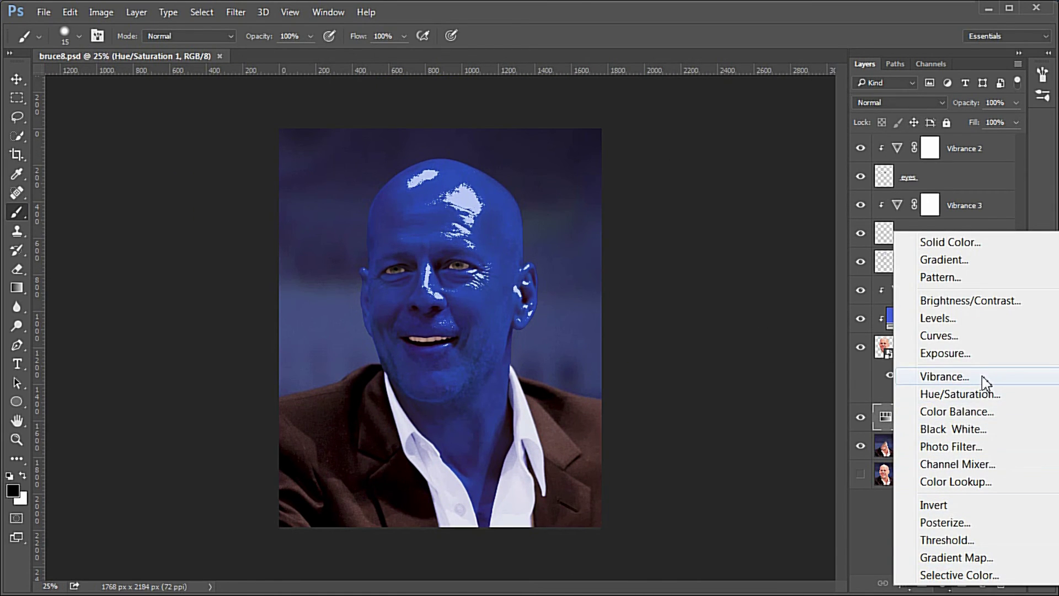
click(982, 376)
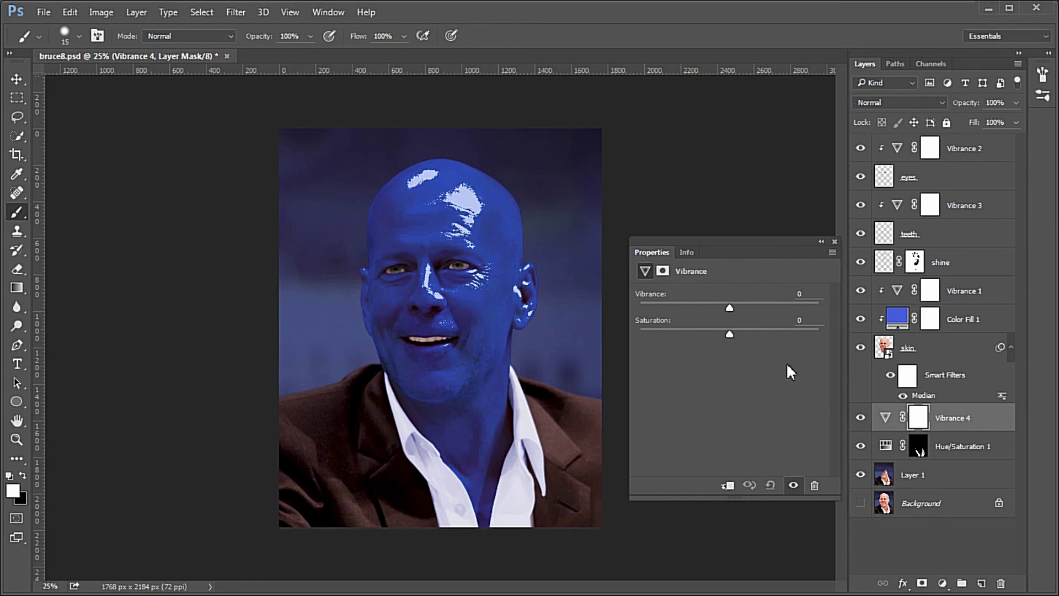
drag(731, 308, 763, 331)
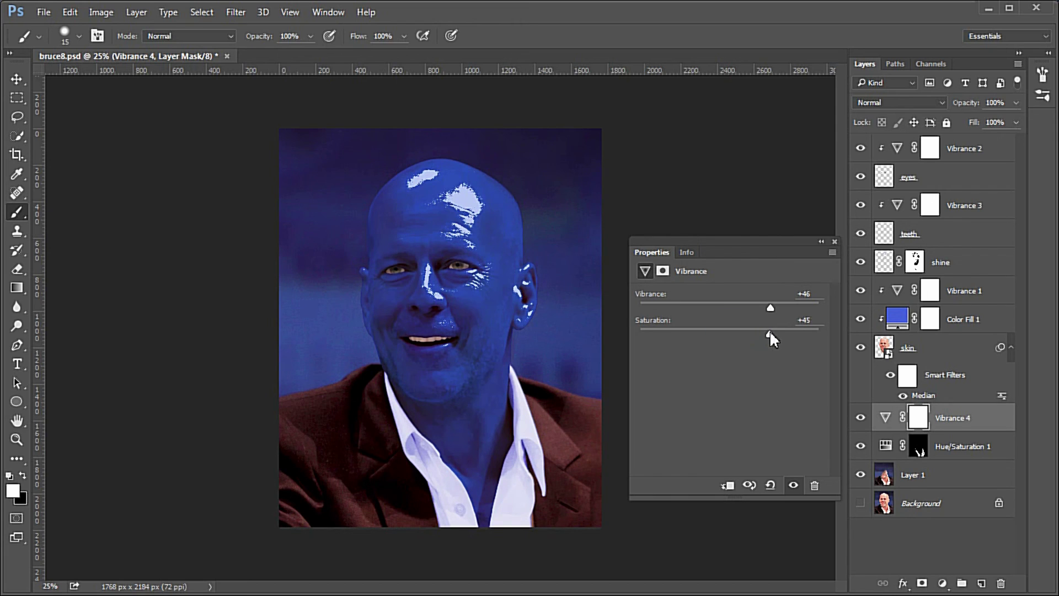